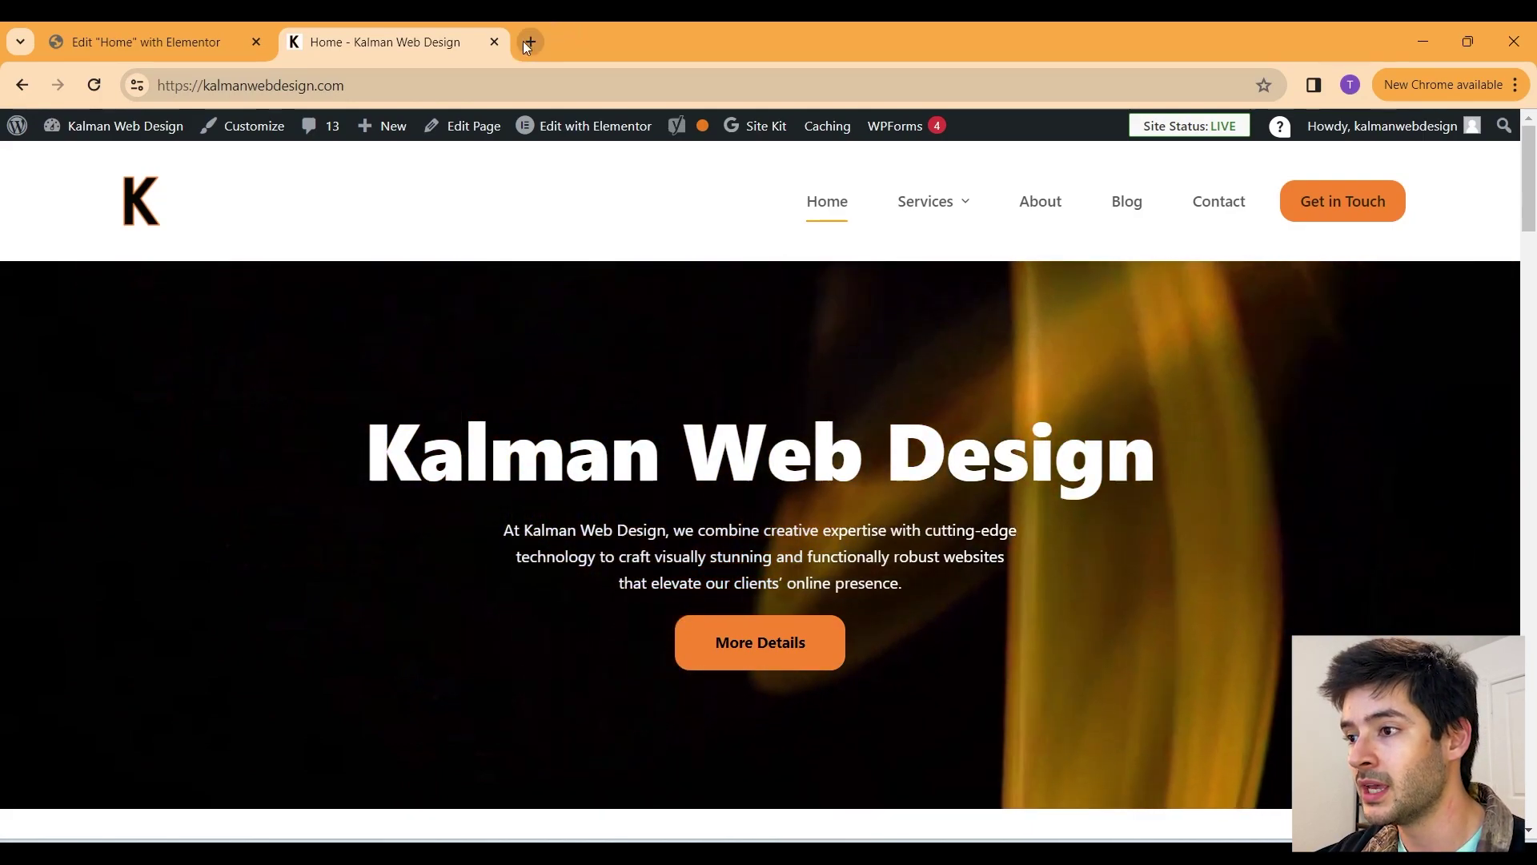
Step: Search Google for 'video compressor' in a new tab and open VEED.io's Video Compressor
{"action": "left_click", "coordinate": [527, 42]}
{"action": "type", "text": "video"}
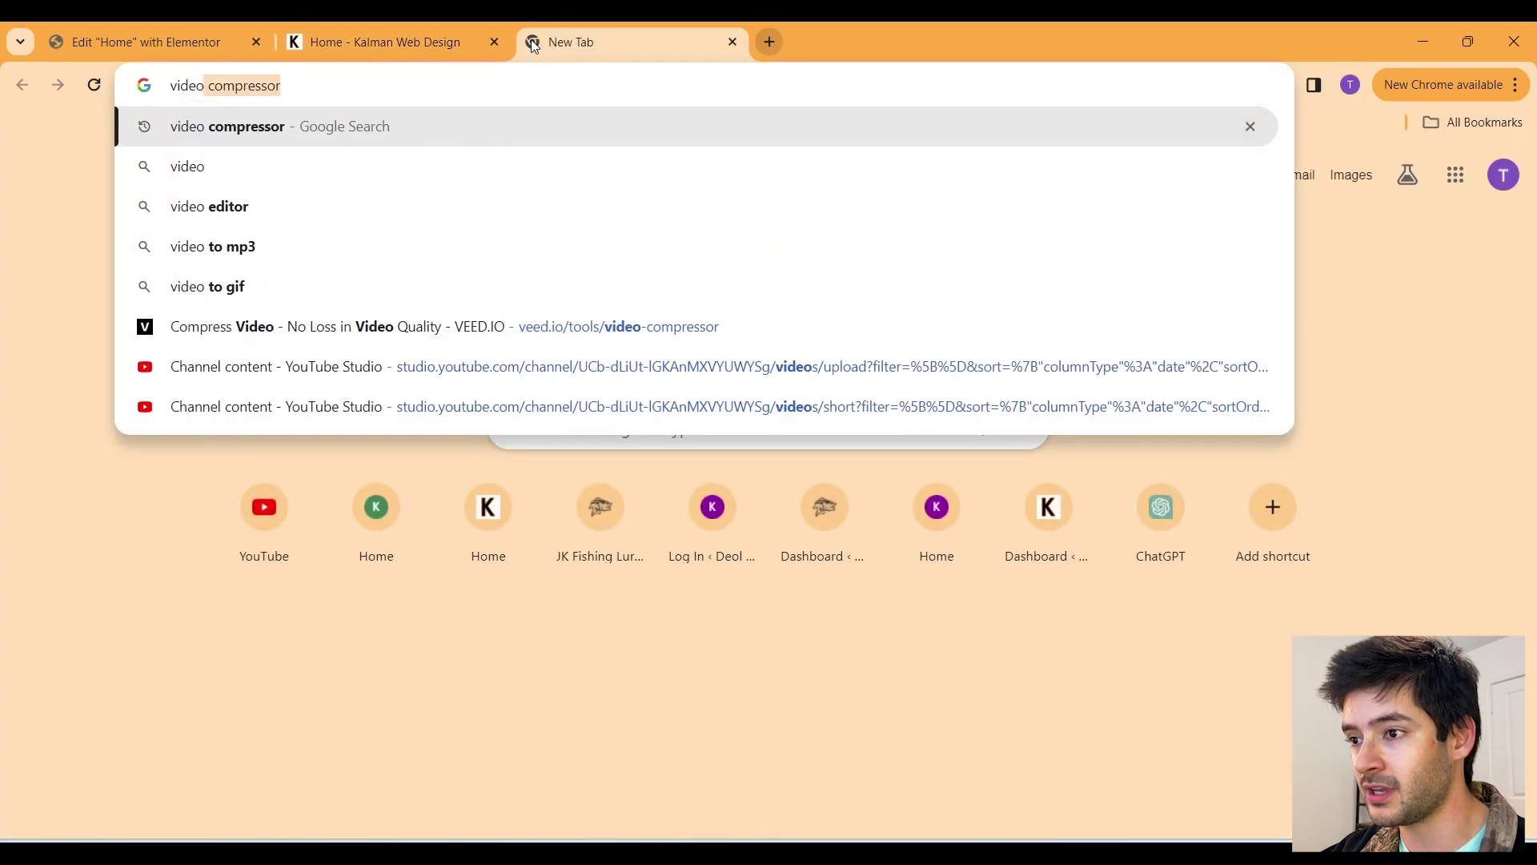
{"action": "key", "text": "Return"}
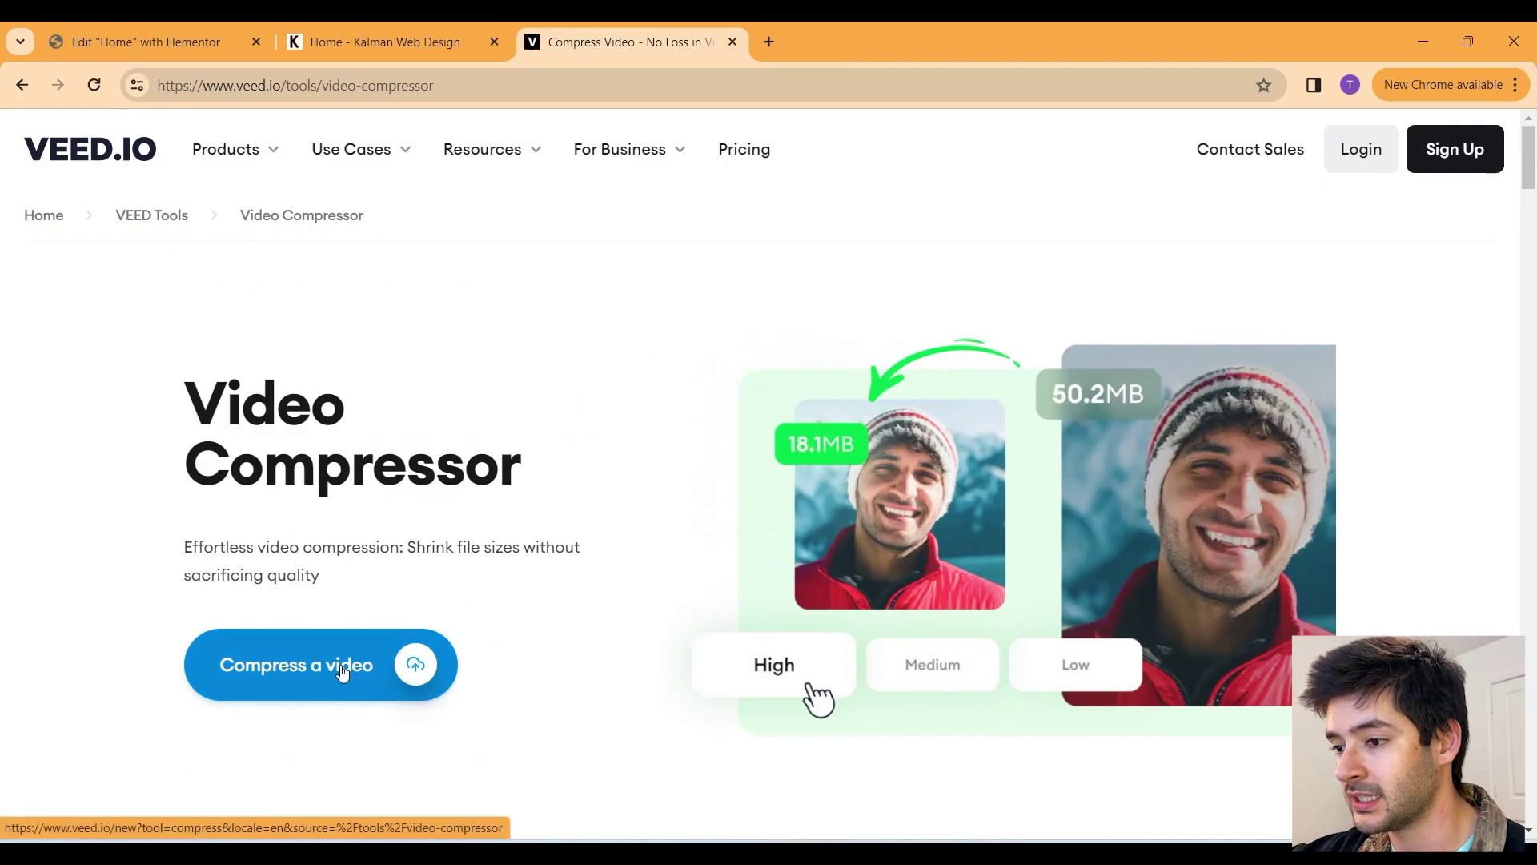
{"action": "left_click", "coordinate": [342, 671]}
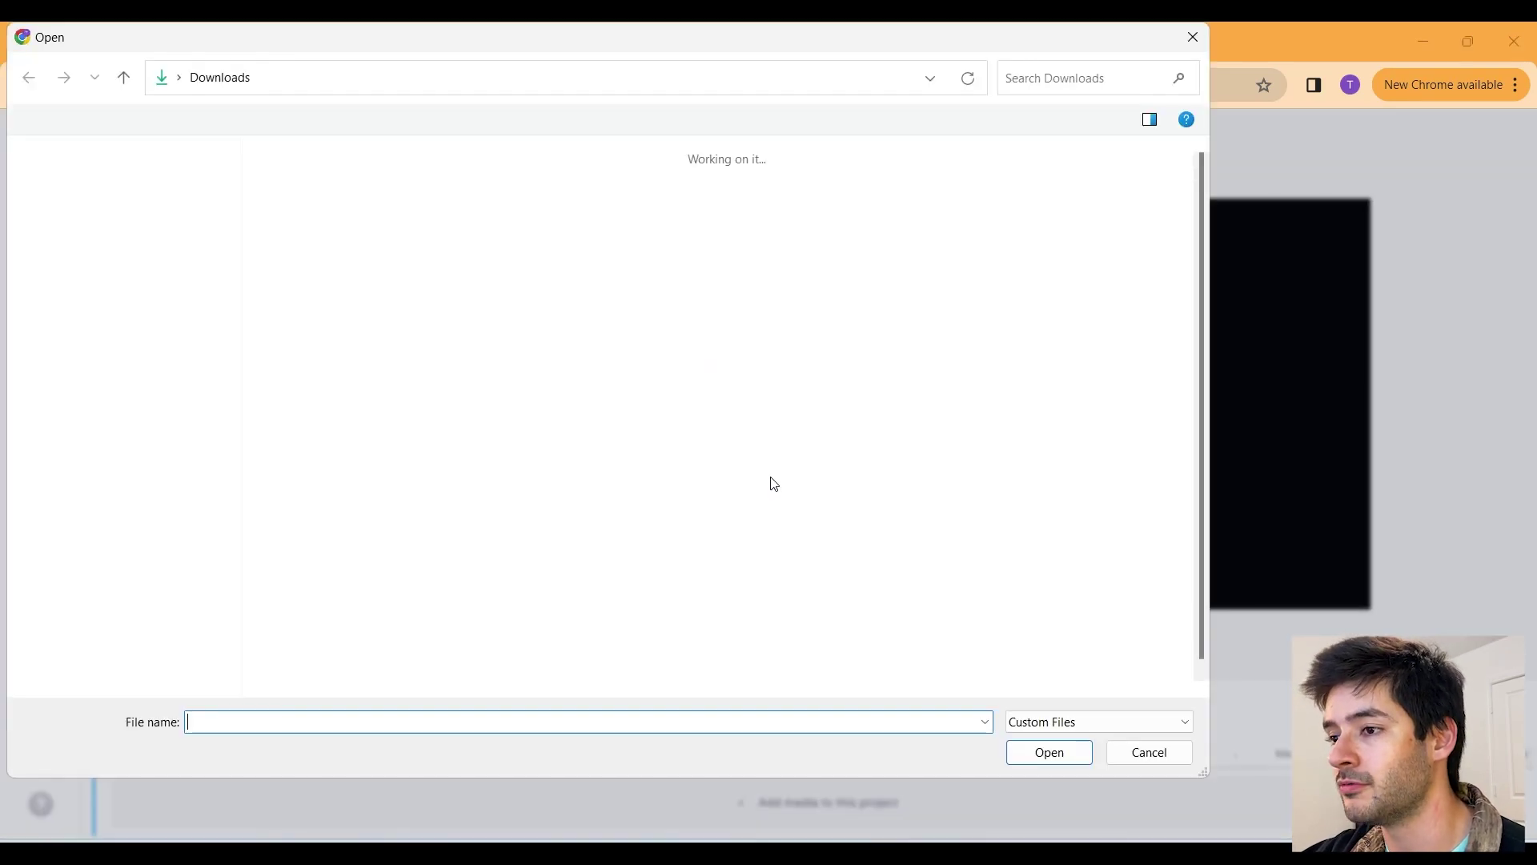
Step: Choose the 2160p pexels cliff-and-surf clip from Downloads and upload it to VEED's compressor
{"action": "left_click", "coordinate": [331, 209]}
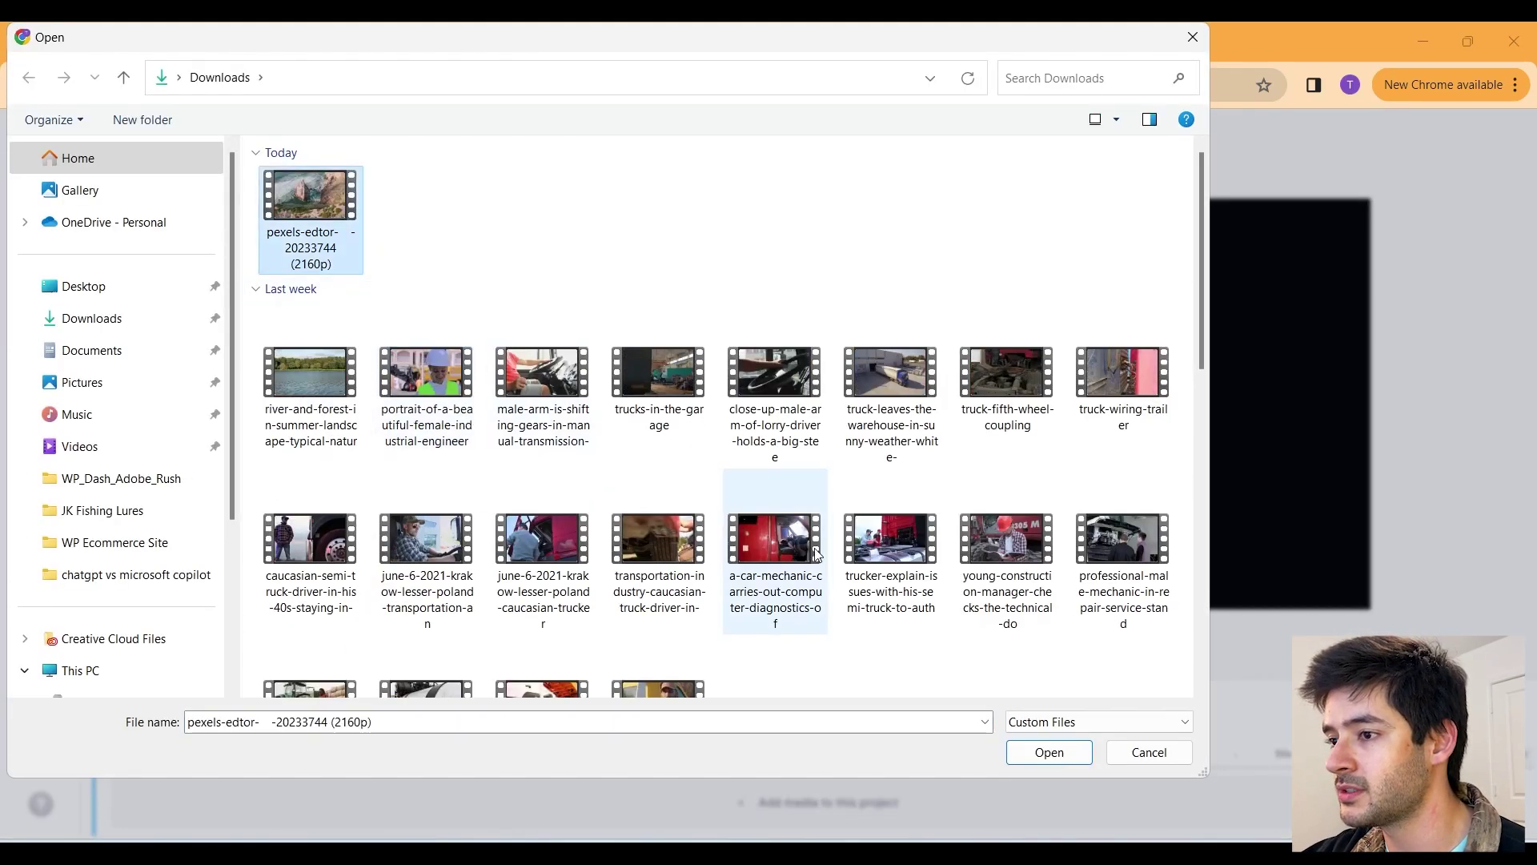
{"action": "left_click", "coordinate": [1059, 753]}
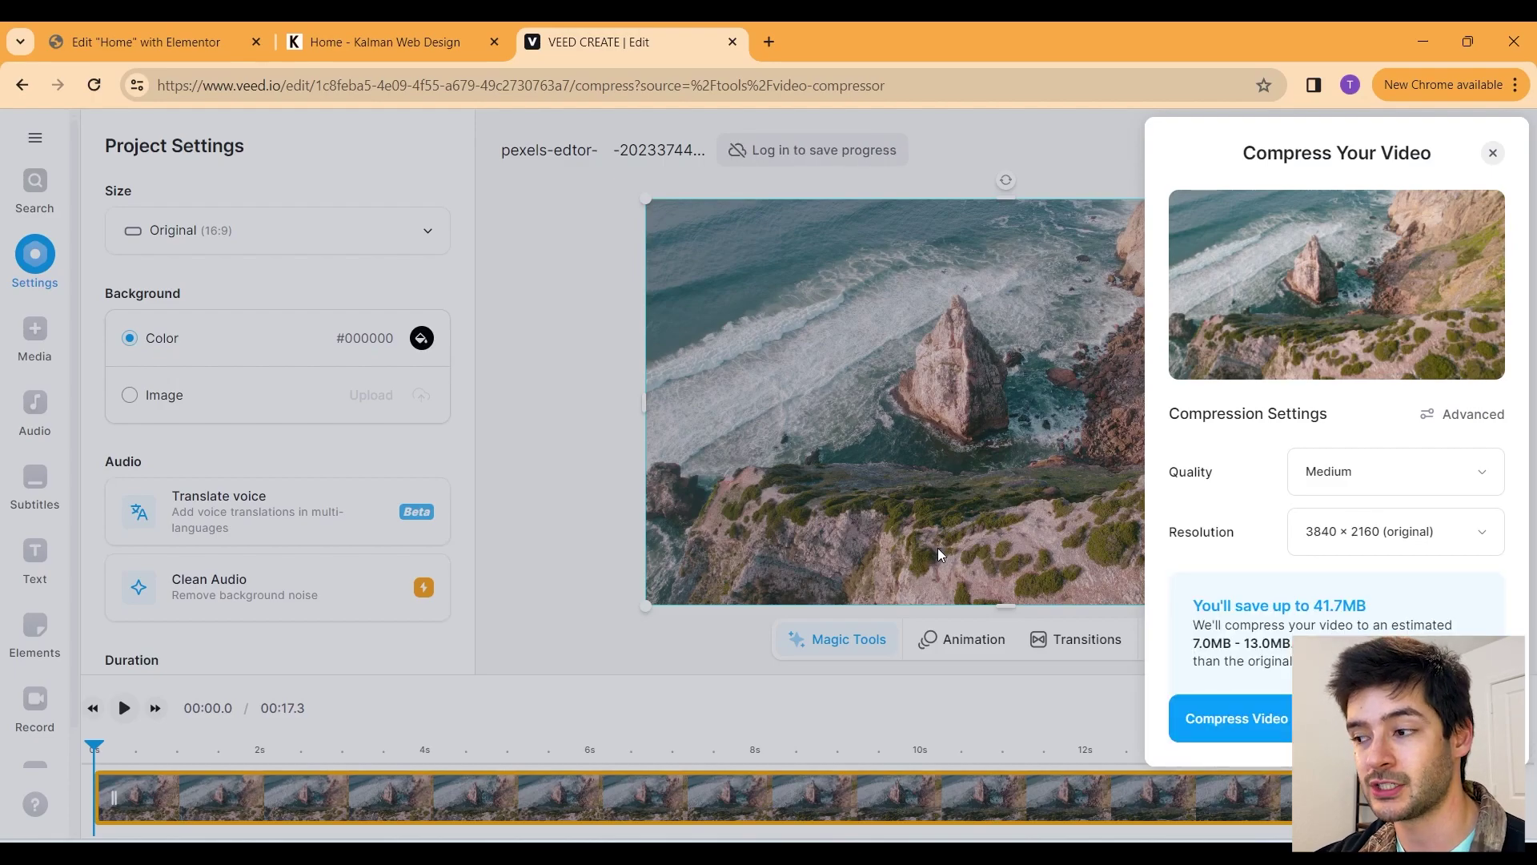
Step: Compress the clip under Advanced settings to 21.3MB, 56% smaller, and download the result
{"action": "left_click", "coordinate": [1436, 420]}
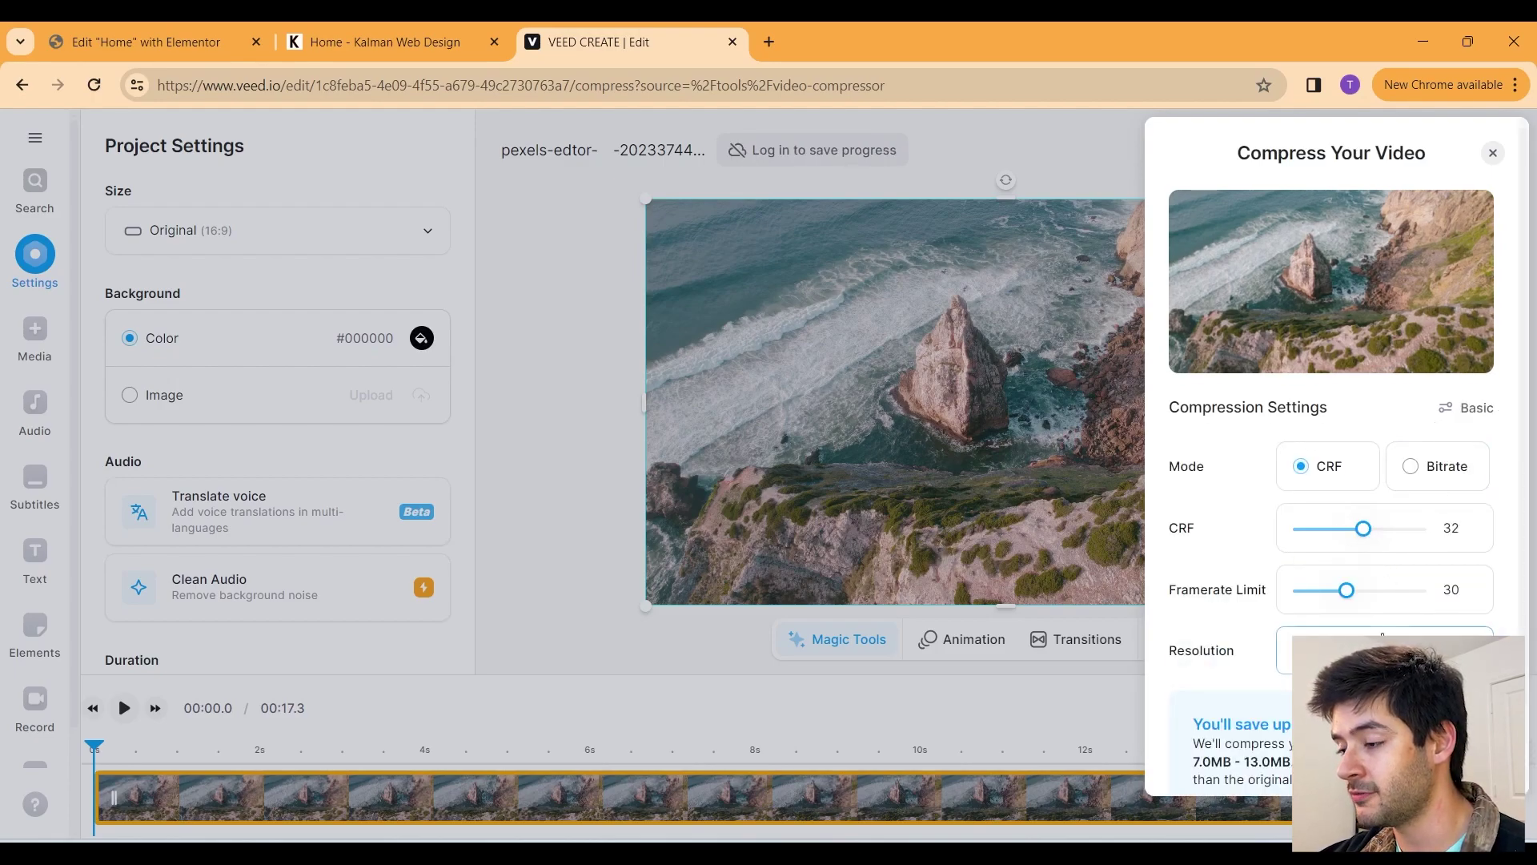
{"action": "scroll", "coordinate": [1399, 611], "scroll_direction": "down", "scroll_amount": 1}
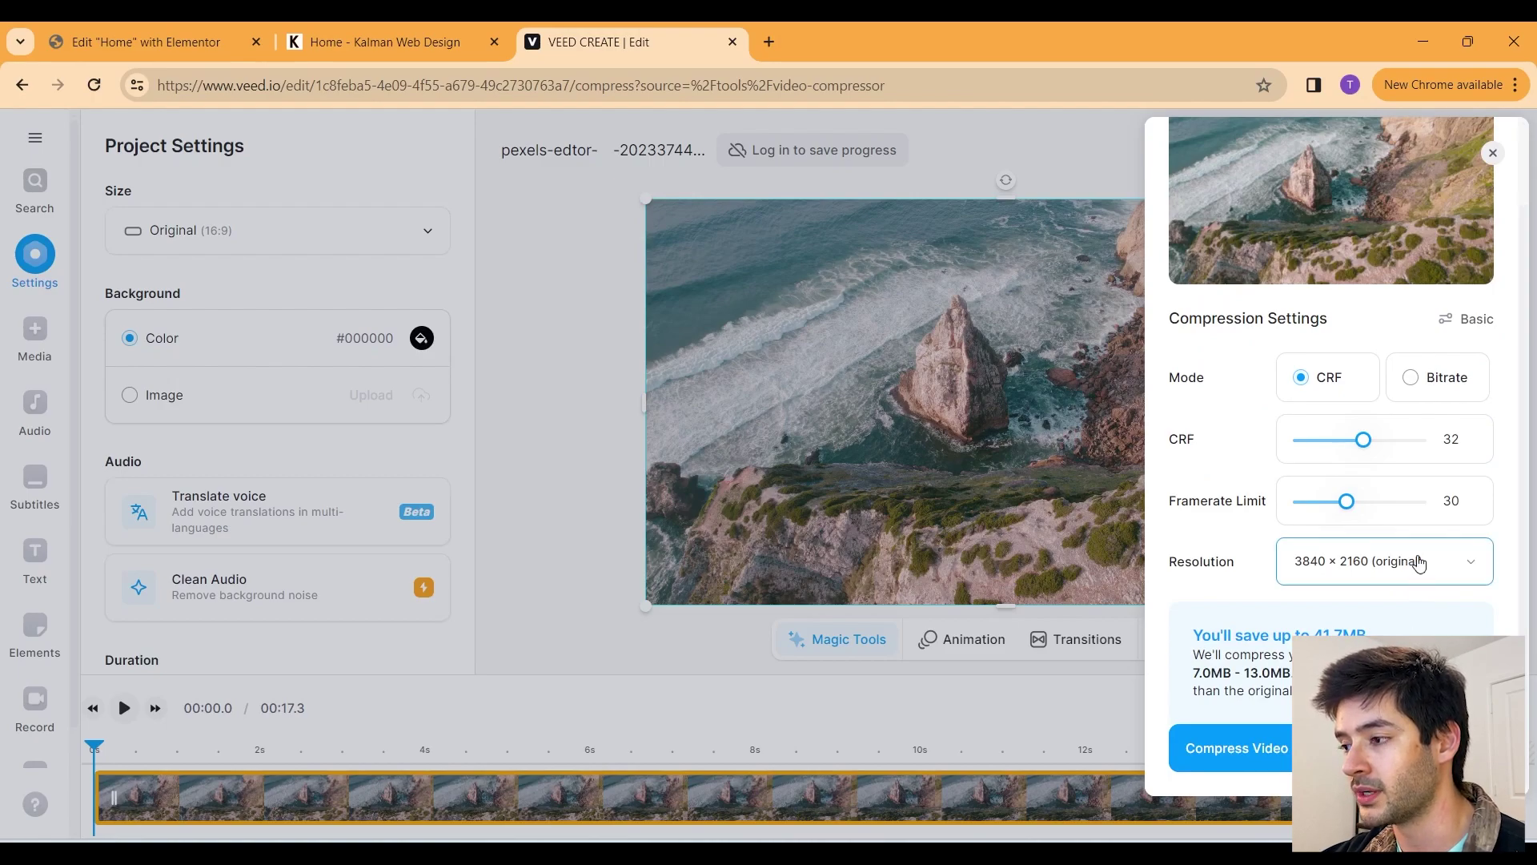
{"action": "scroll", "coordinate": [1358, 411], "scroll_direction": "up", "scroll_amount": 1}
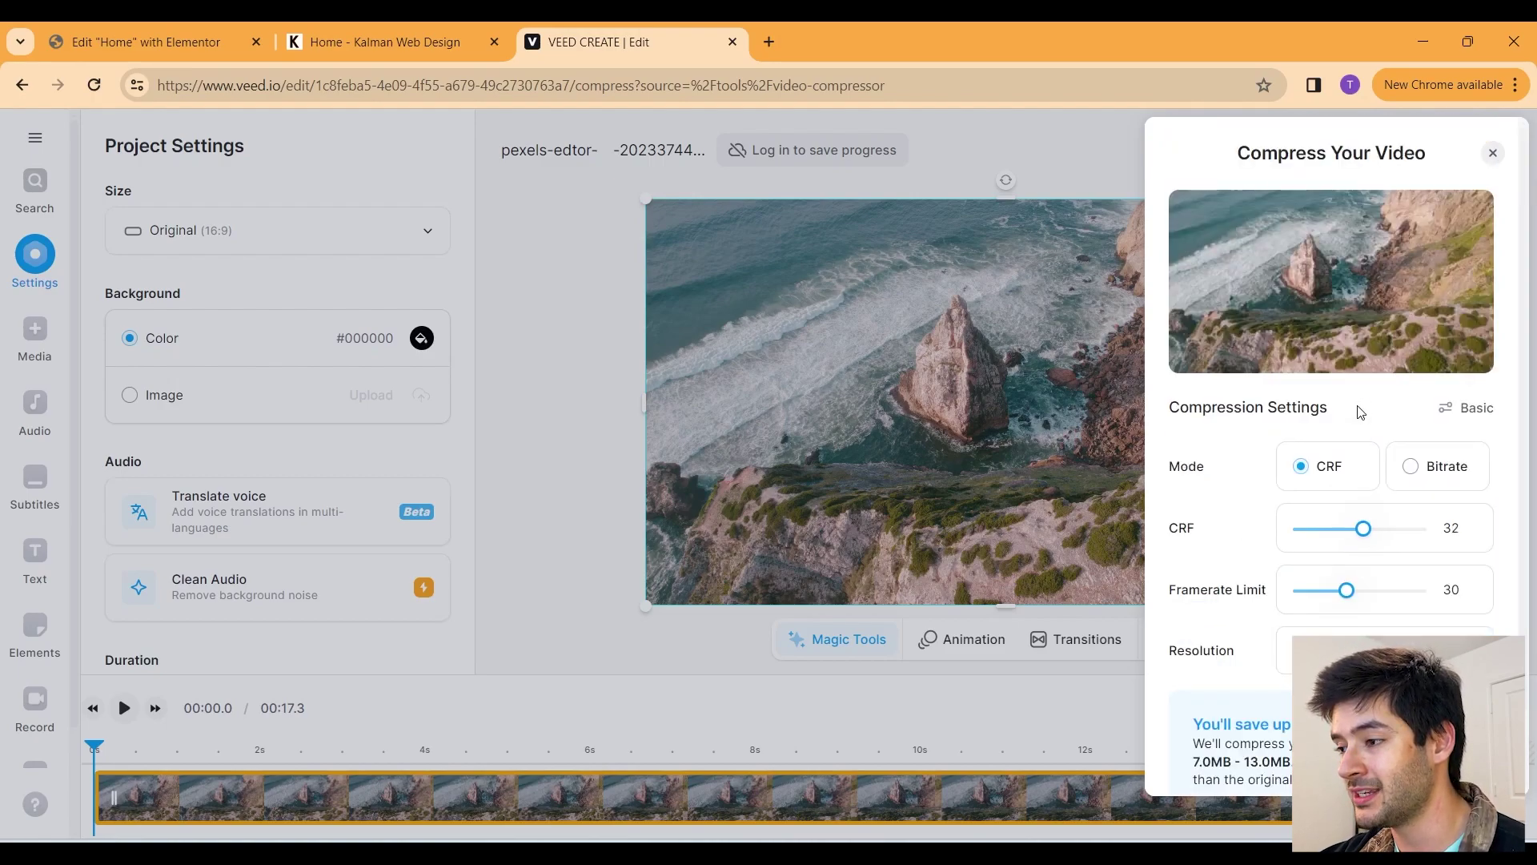
{"action": "scroll", "coordinate": [1356, 453], "scroll_direction": "down", "scroll_amount": 1}
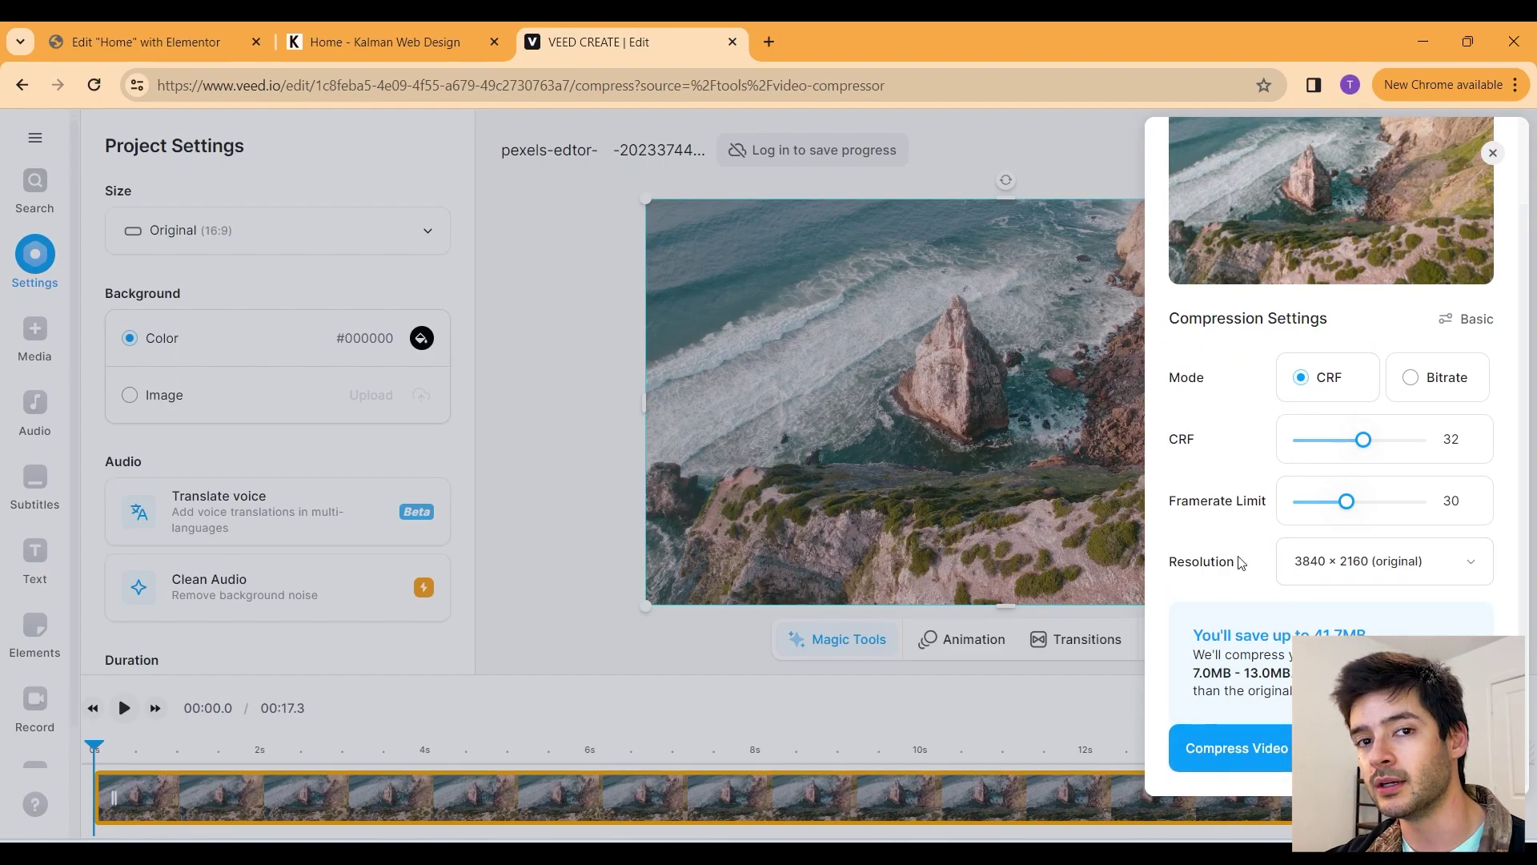
{"action": "left_click", "coordinate": [1265, 751]}
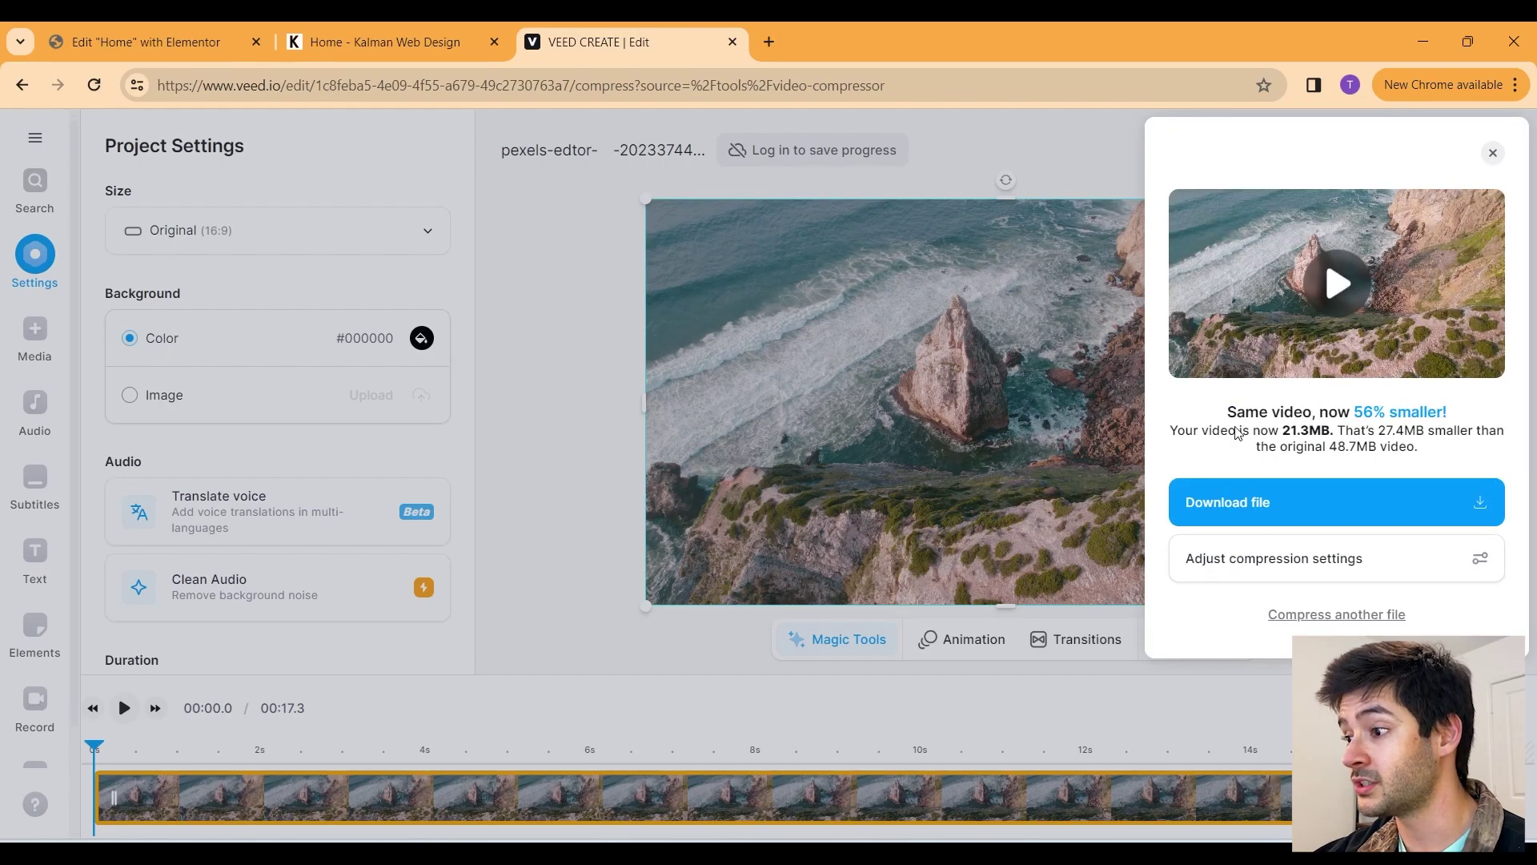
{"action": "left_click_drag", "start_coordinate": [1443, 423], "coordinate": [1447, 453]}
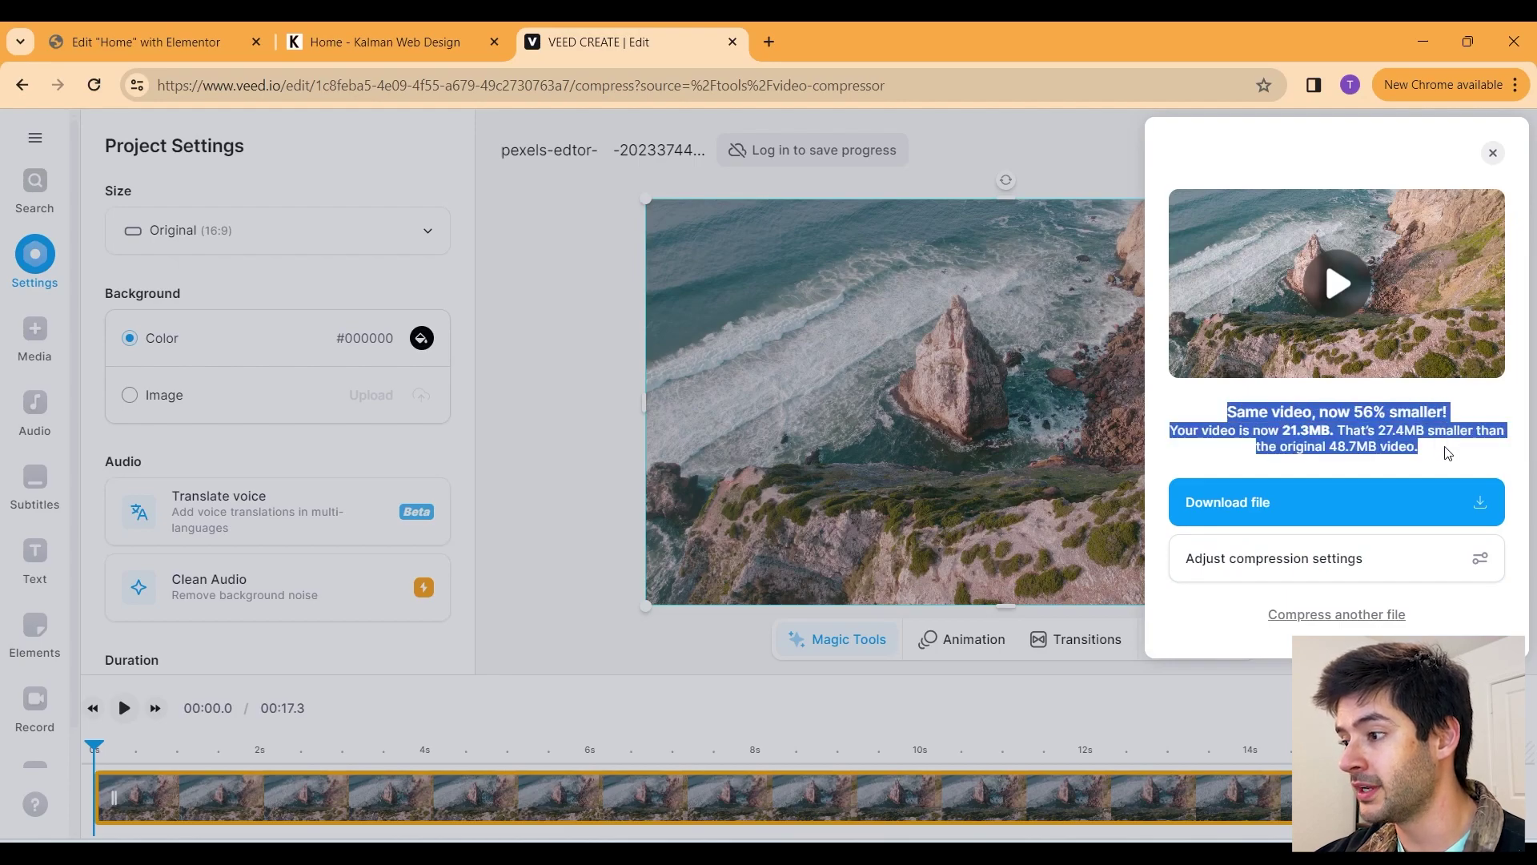
{"action": "left_click", "coordinate": [1344, 504]}
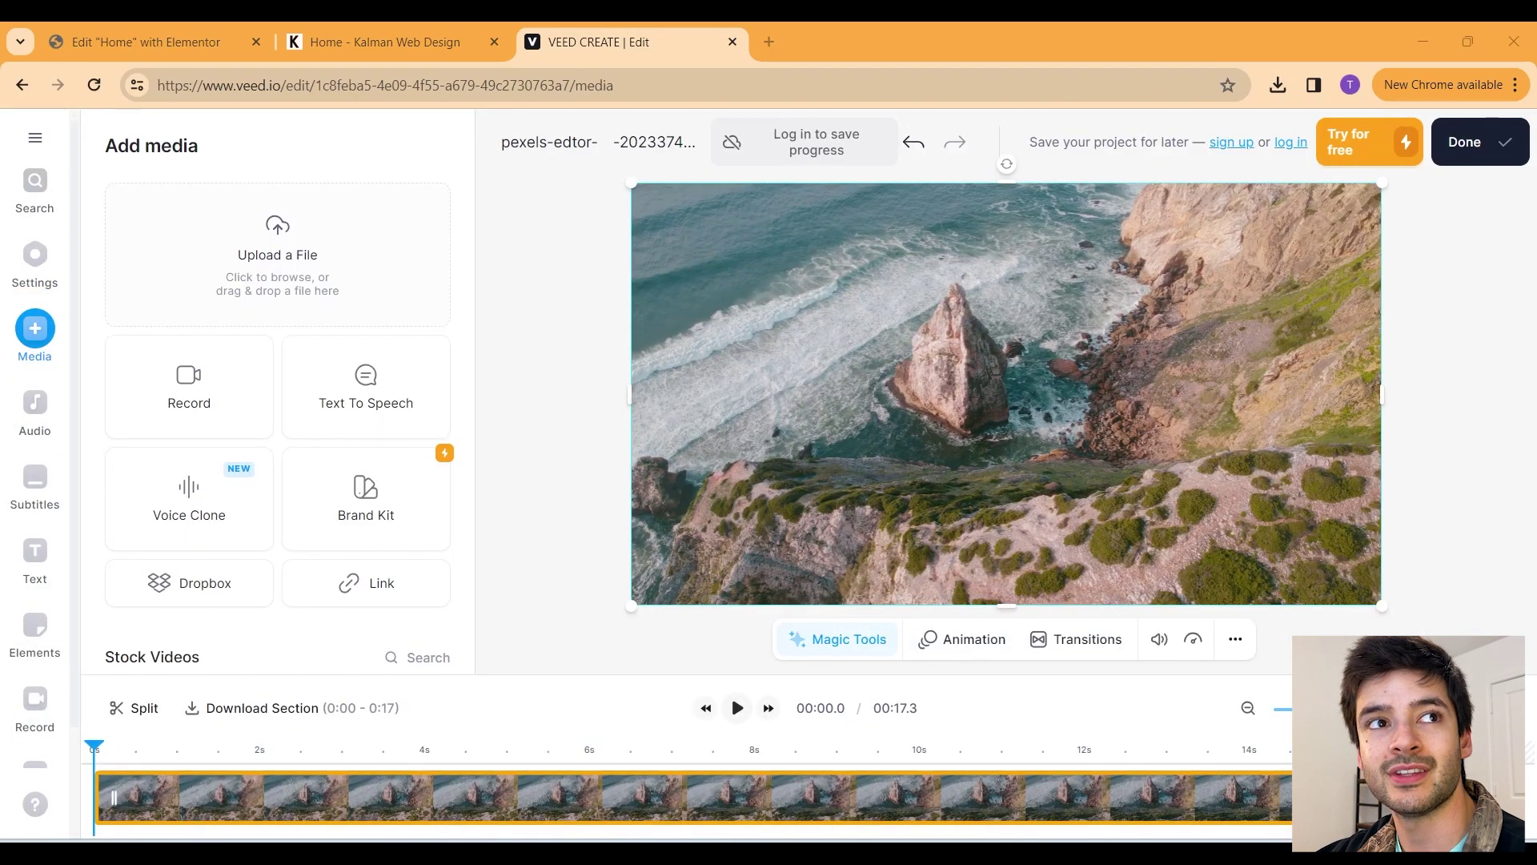
Step: Open File Explorer on Downloads and start renaming the compressed f21f5307 video
{"action": "key", "text": "super+e"}
{"action": "left_click_drag", "start_coordinate": [993, 132], "coordinate": [744, 141]}
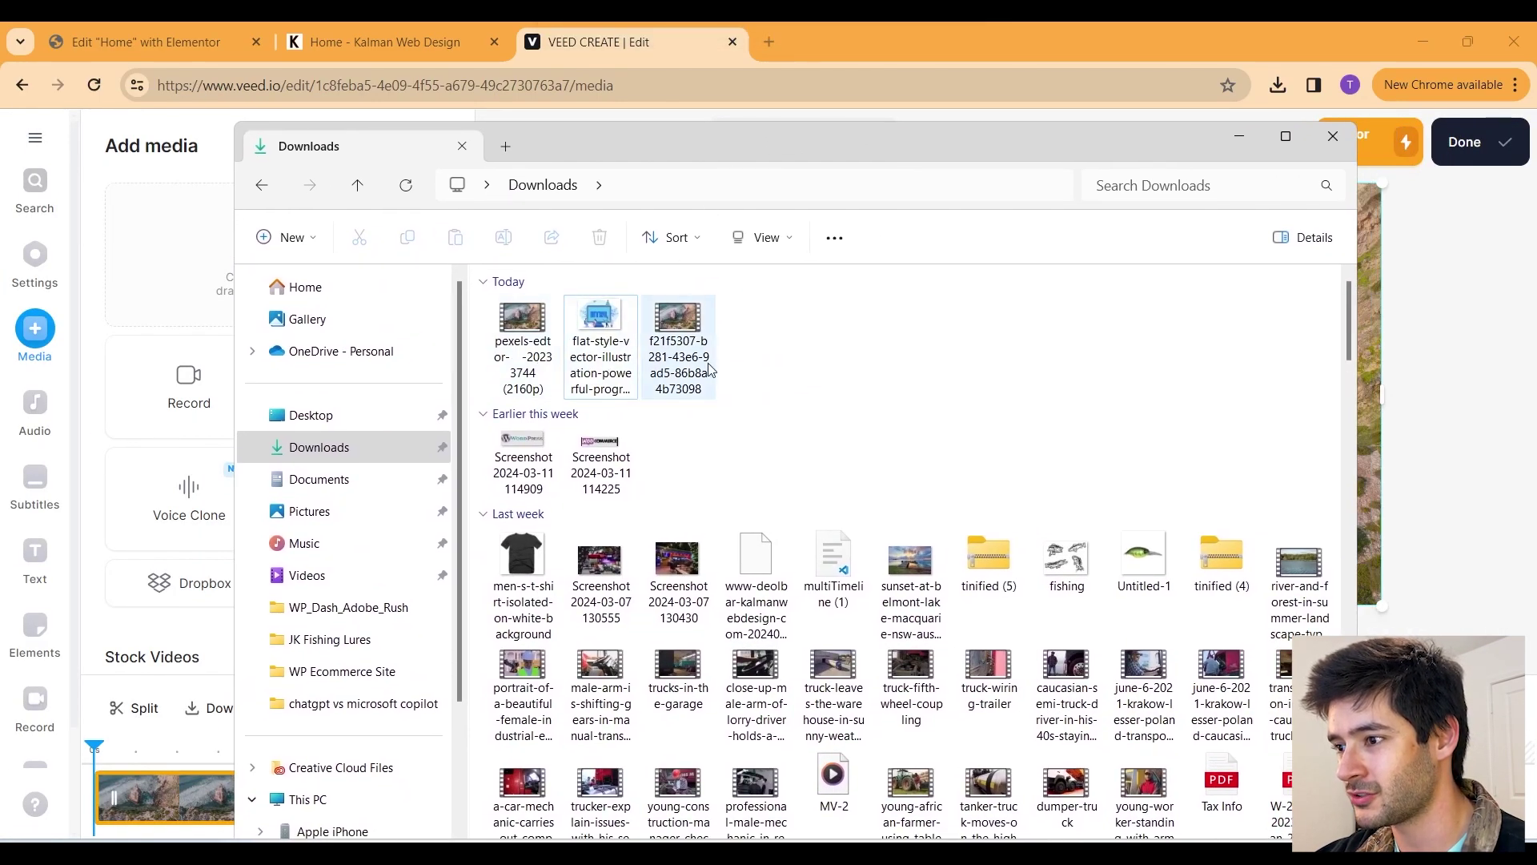
{"action": "left_click", "coordinate": [668, 372]}
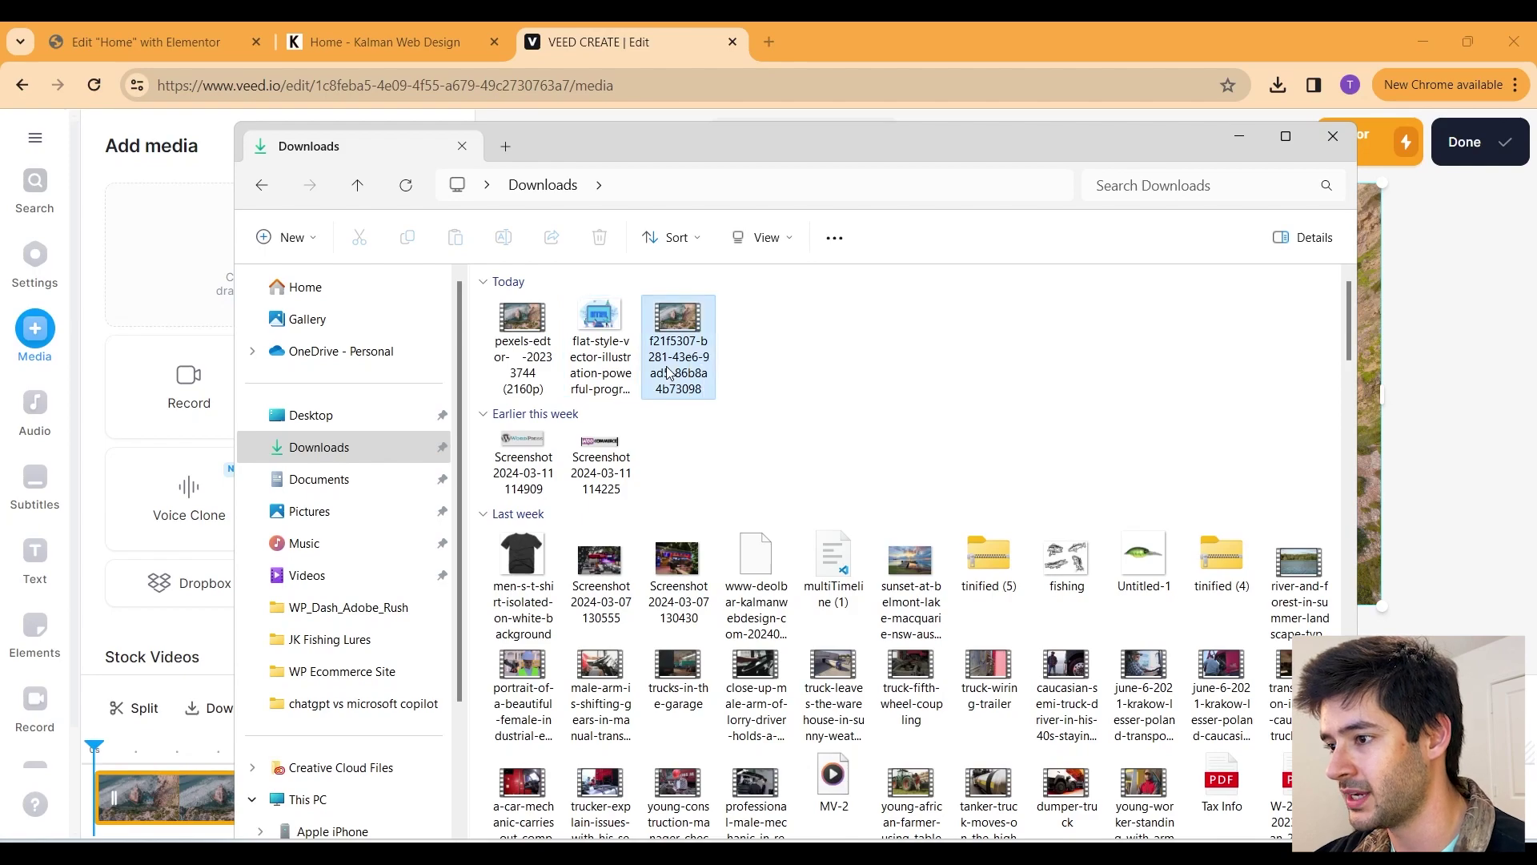
{"action": "right_click", "coordinate": [668, 372]}
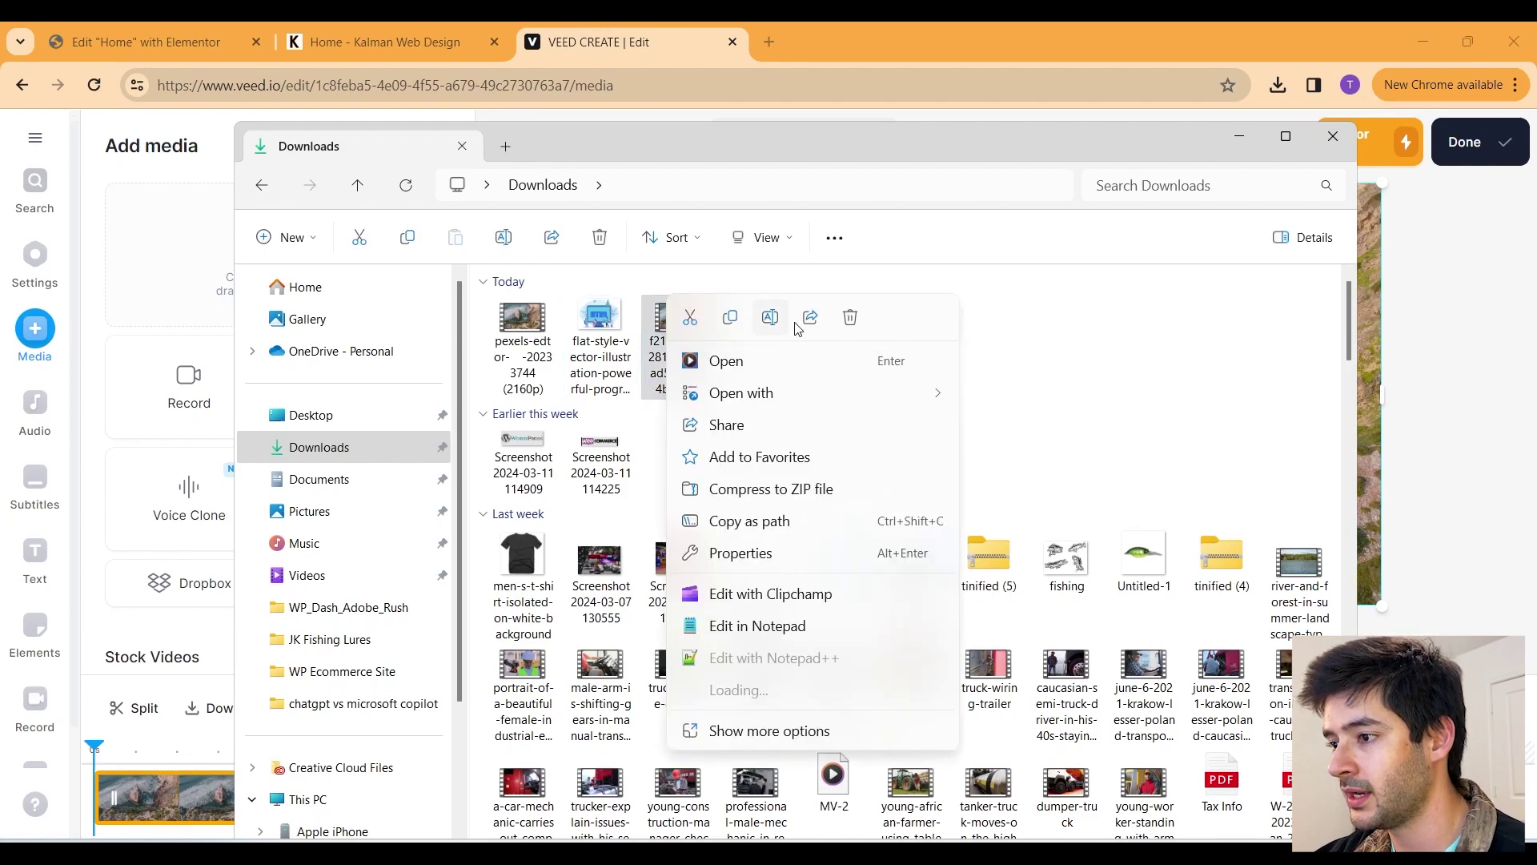
{"action": "left_click", "coordinate": [776, 320]}
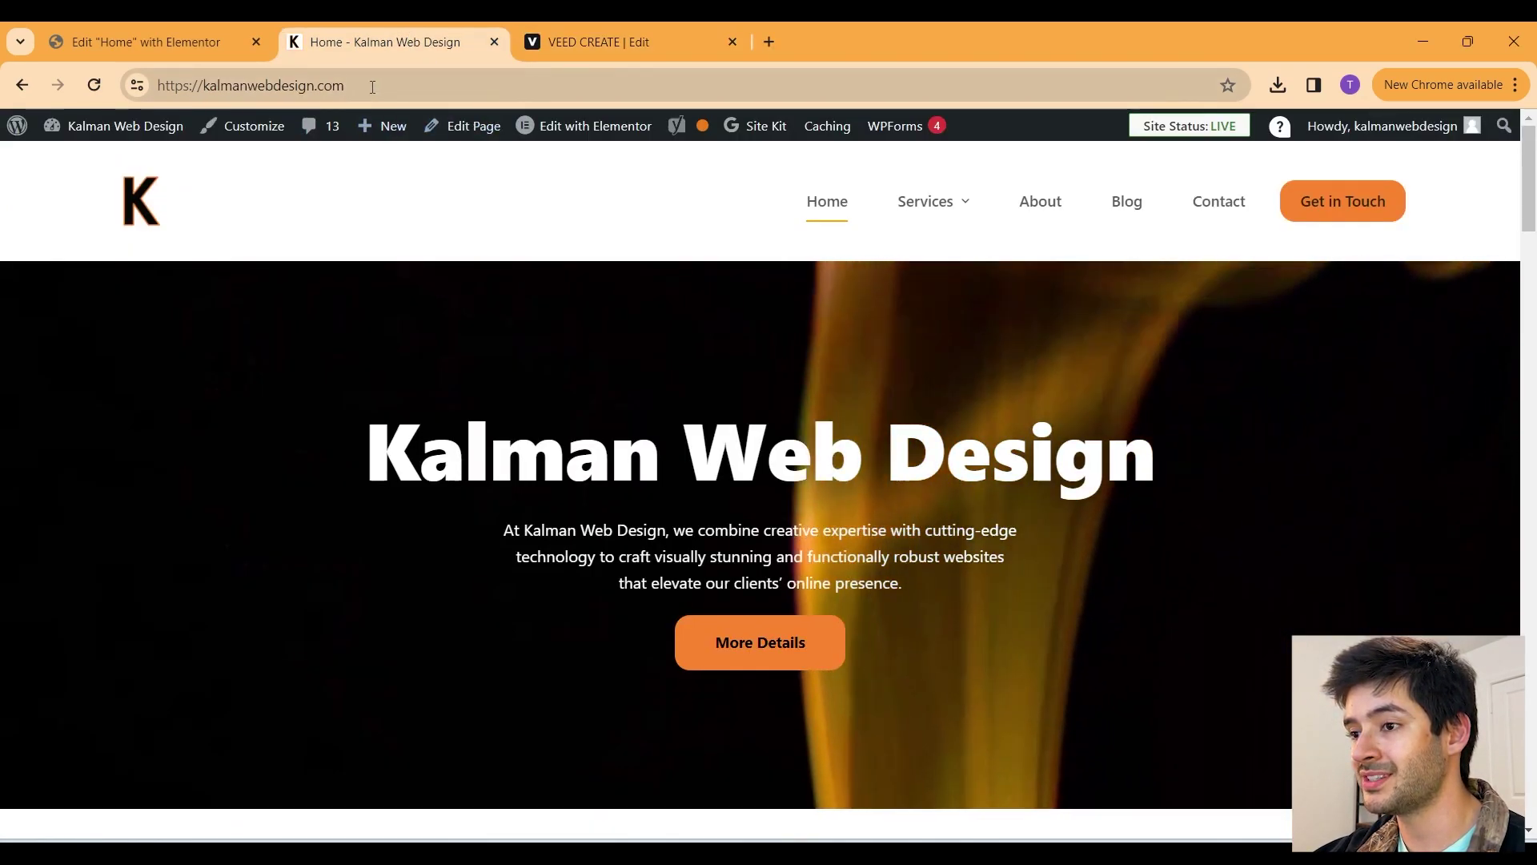
Step: Upload the beautiful-beach-explore-now video to the WordPress Media Library
{"action": "left_click", "coordinate": [86, 128]}
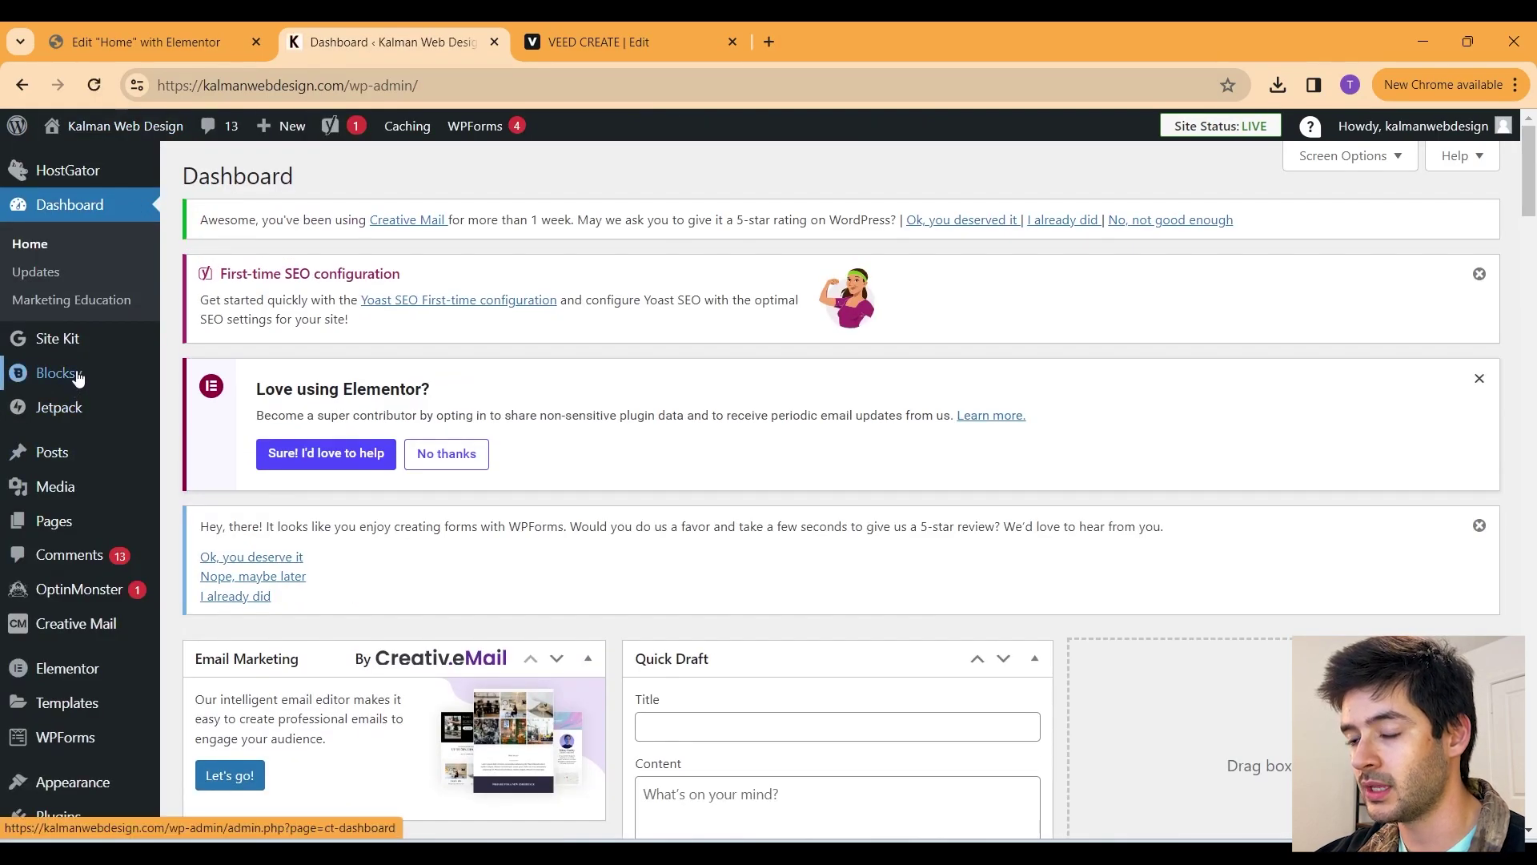
{"action": "mouse_move", "coordinate": [80, 499]}
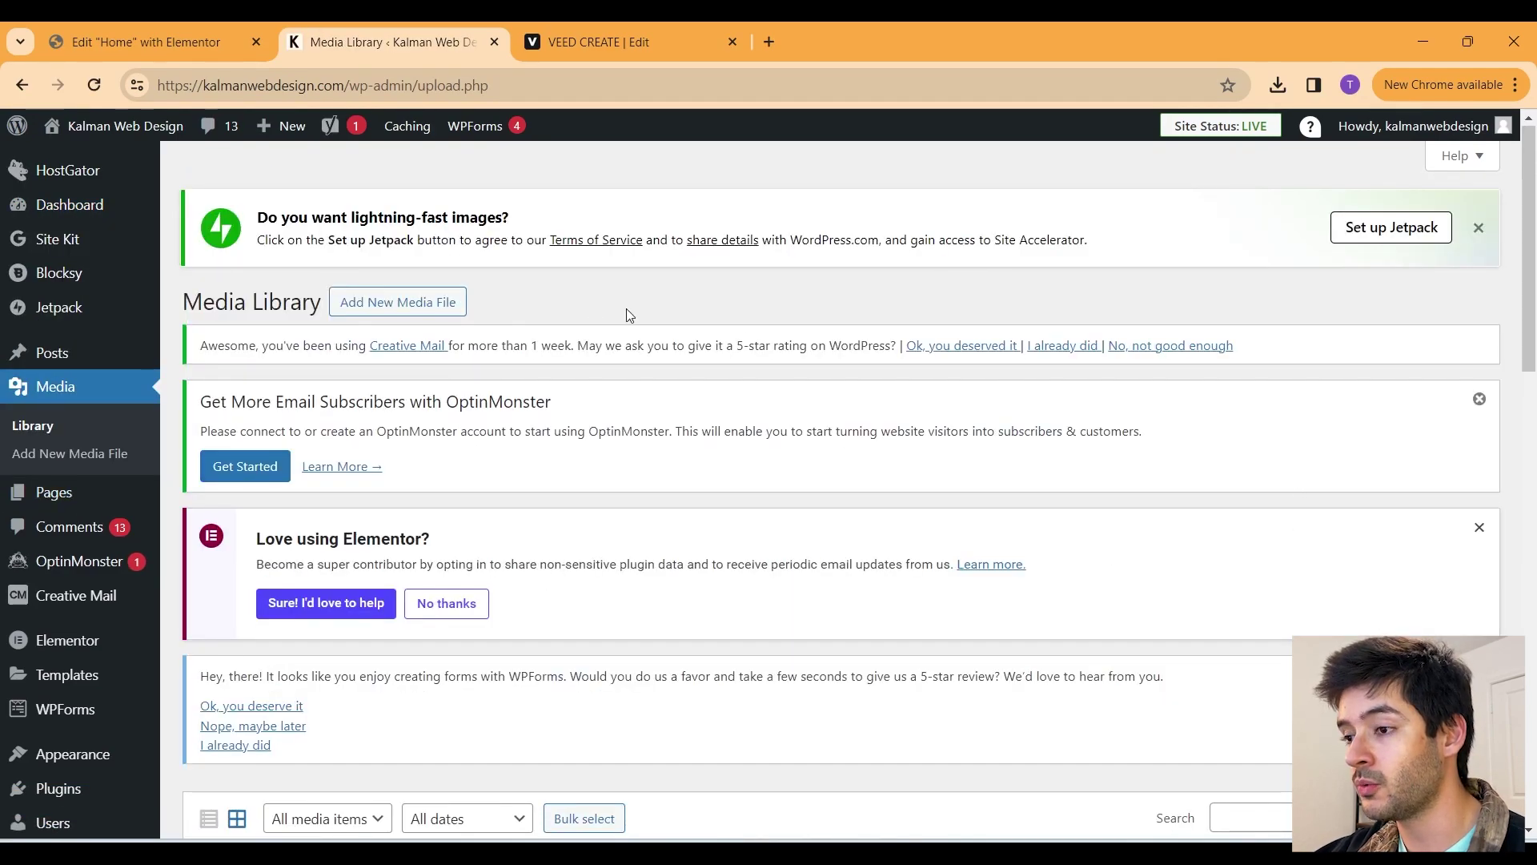
{"action": "left_click", "coordinate": [405, 310]}
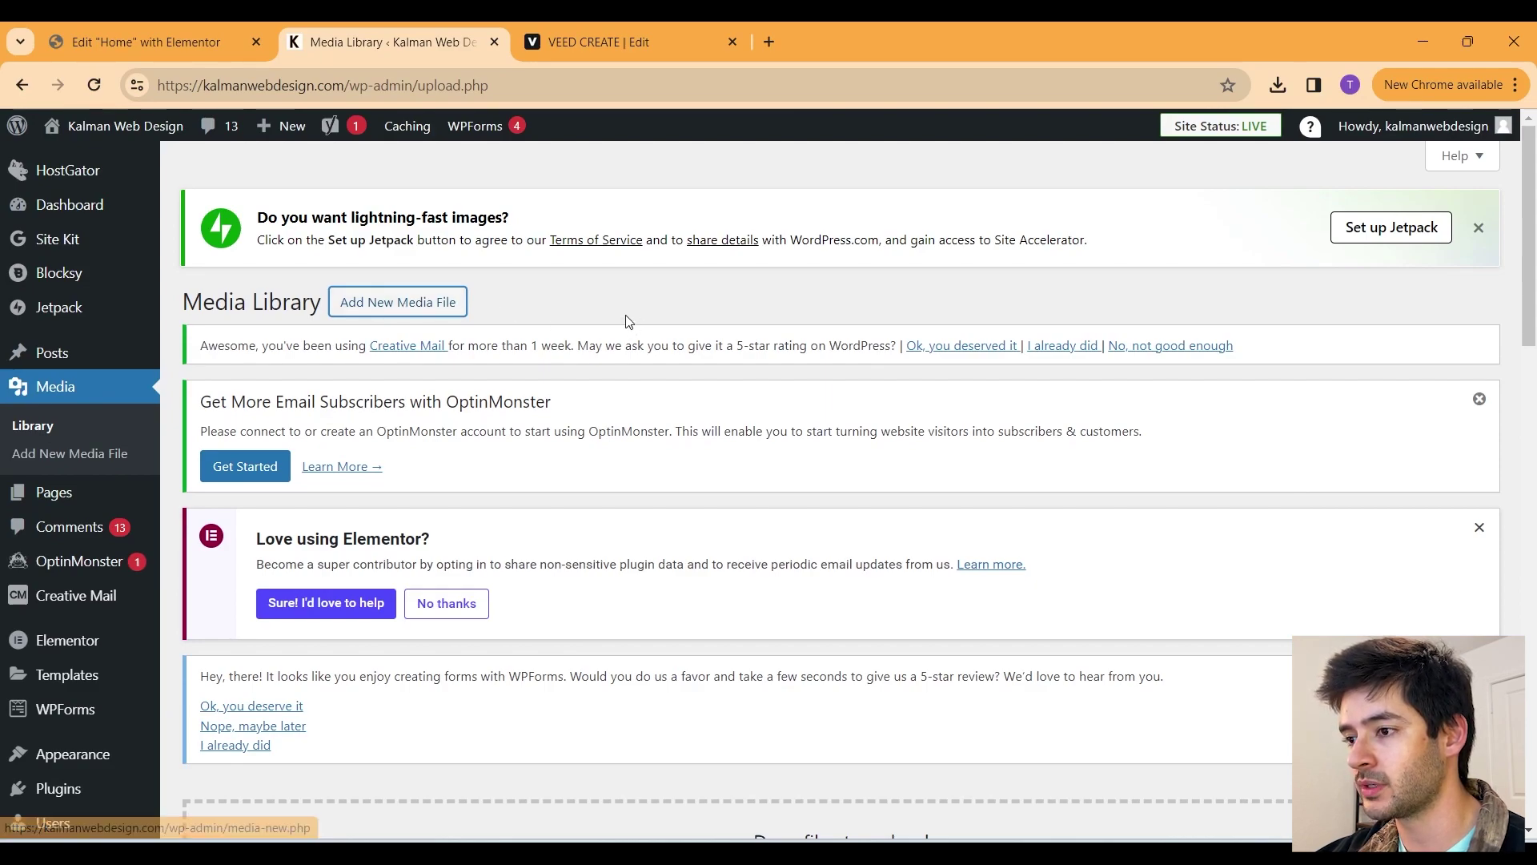
{"action": "scroll", "coordinate": [832, 323], "scroll_direction": "down", "scroll_amount": 5}
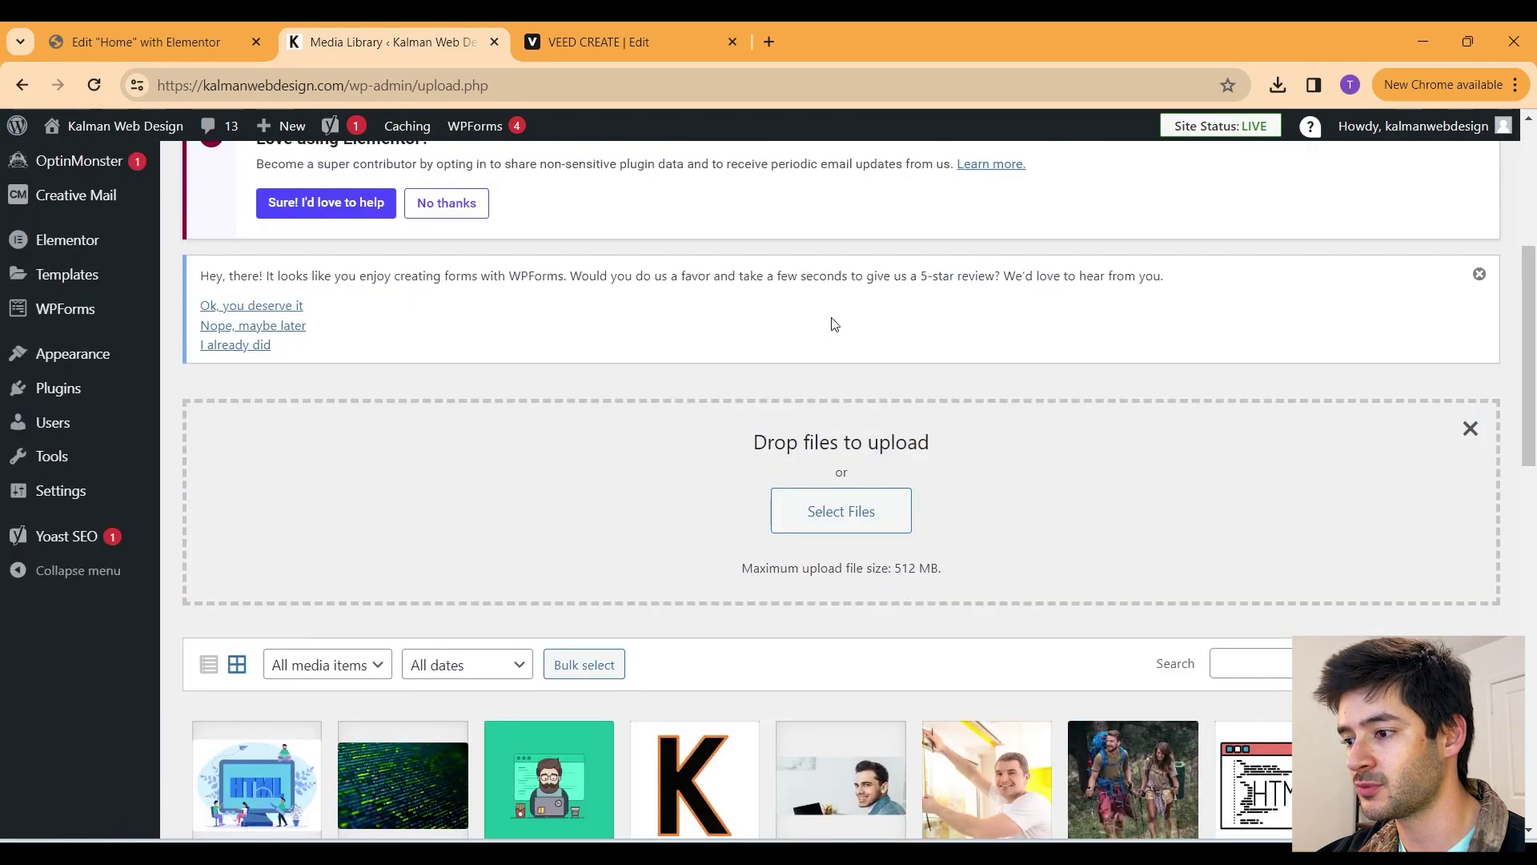
{"action": "left_click", "coordinate": [848, 513]}
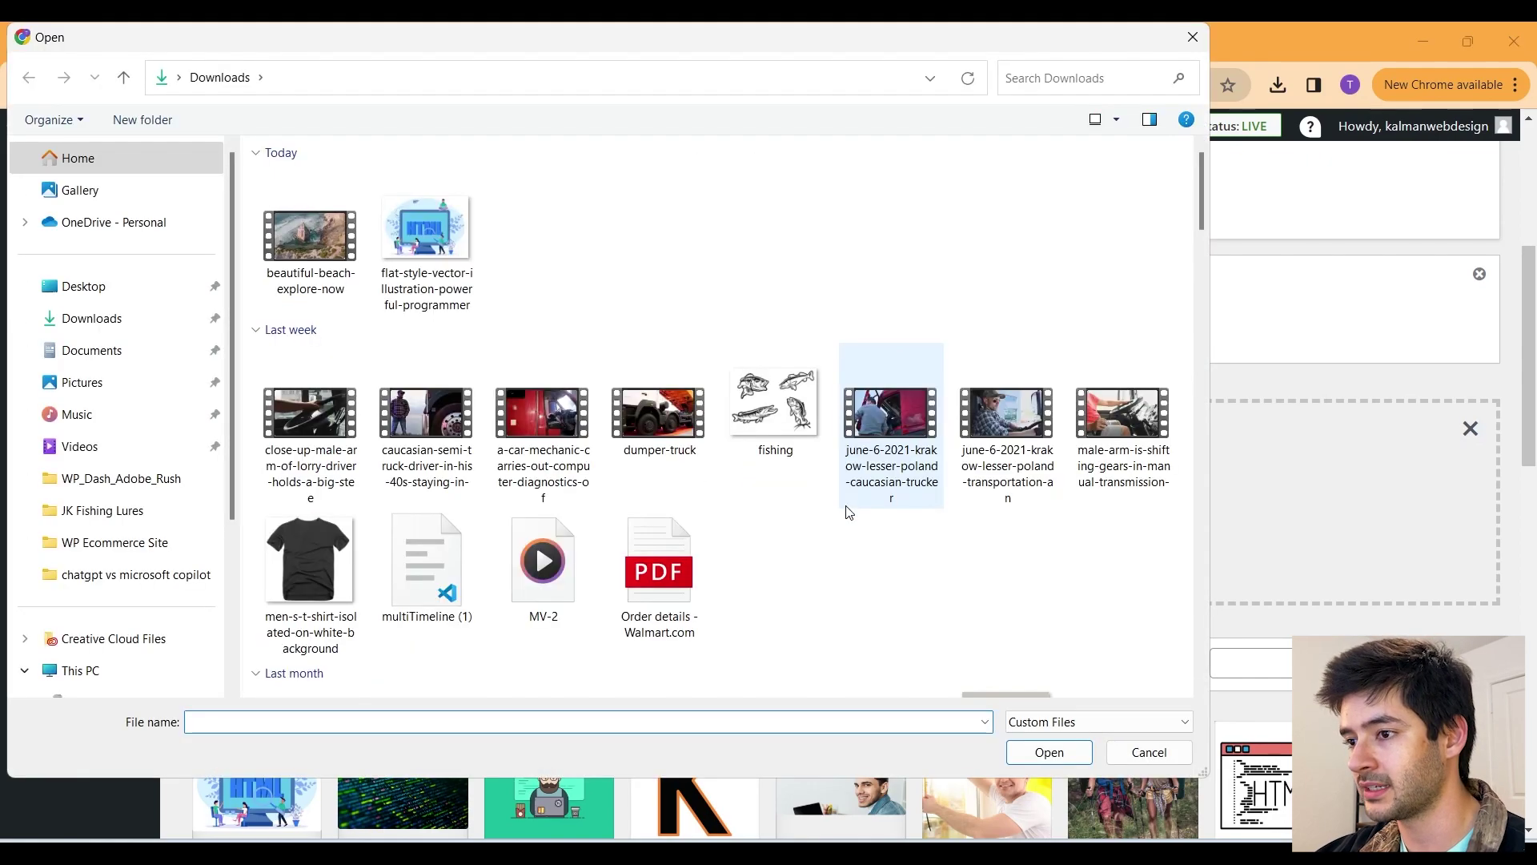
{"action": "left_click", "coordinate": [310, 272]}
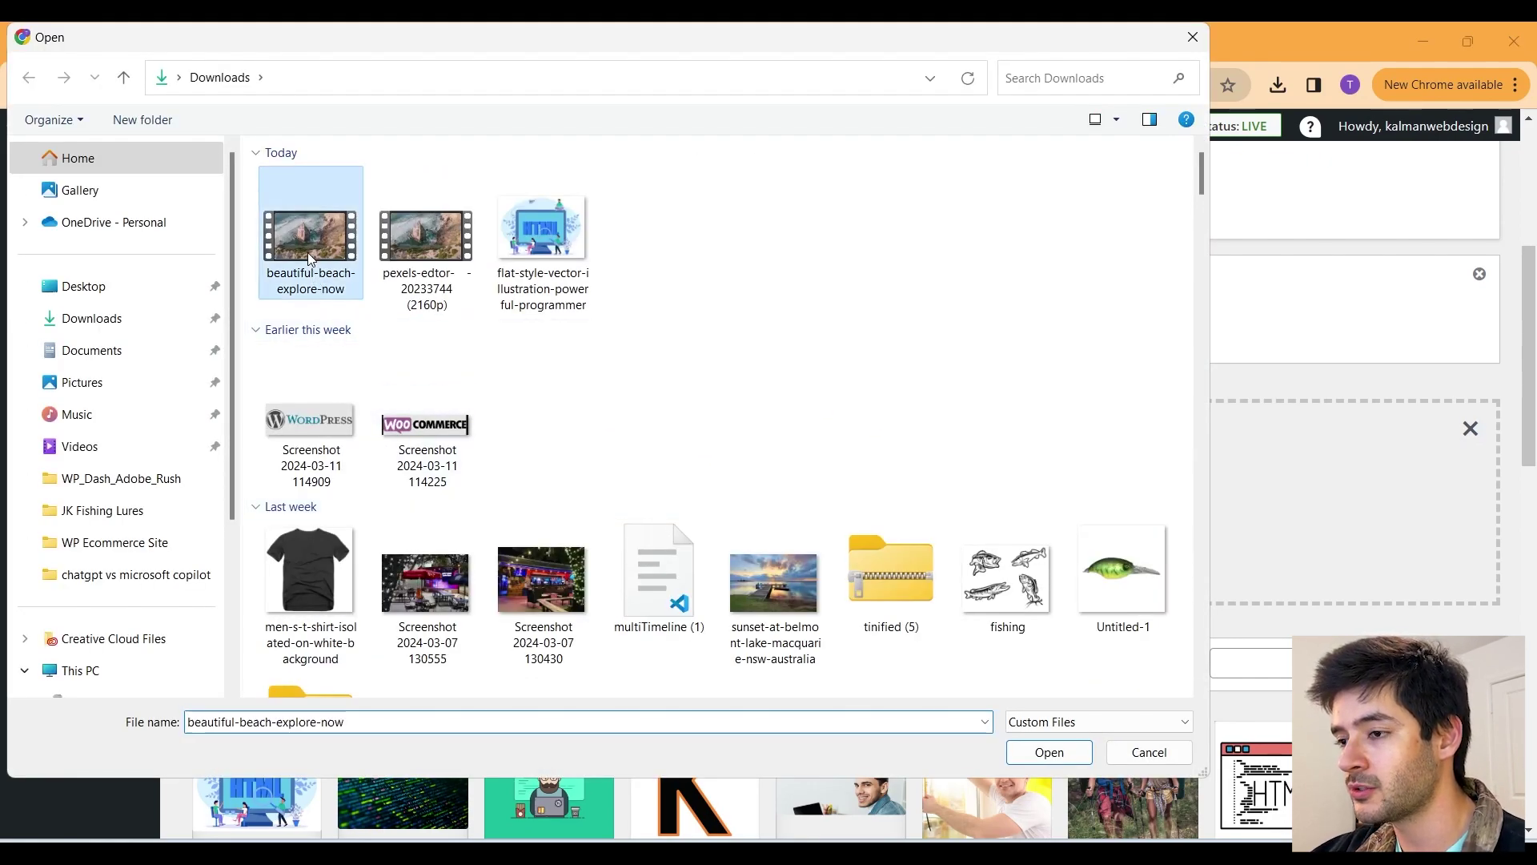
{"action": "left_click", "coordinate": [1049, 753]}
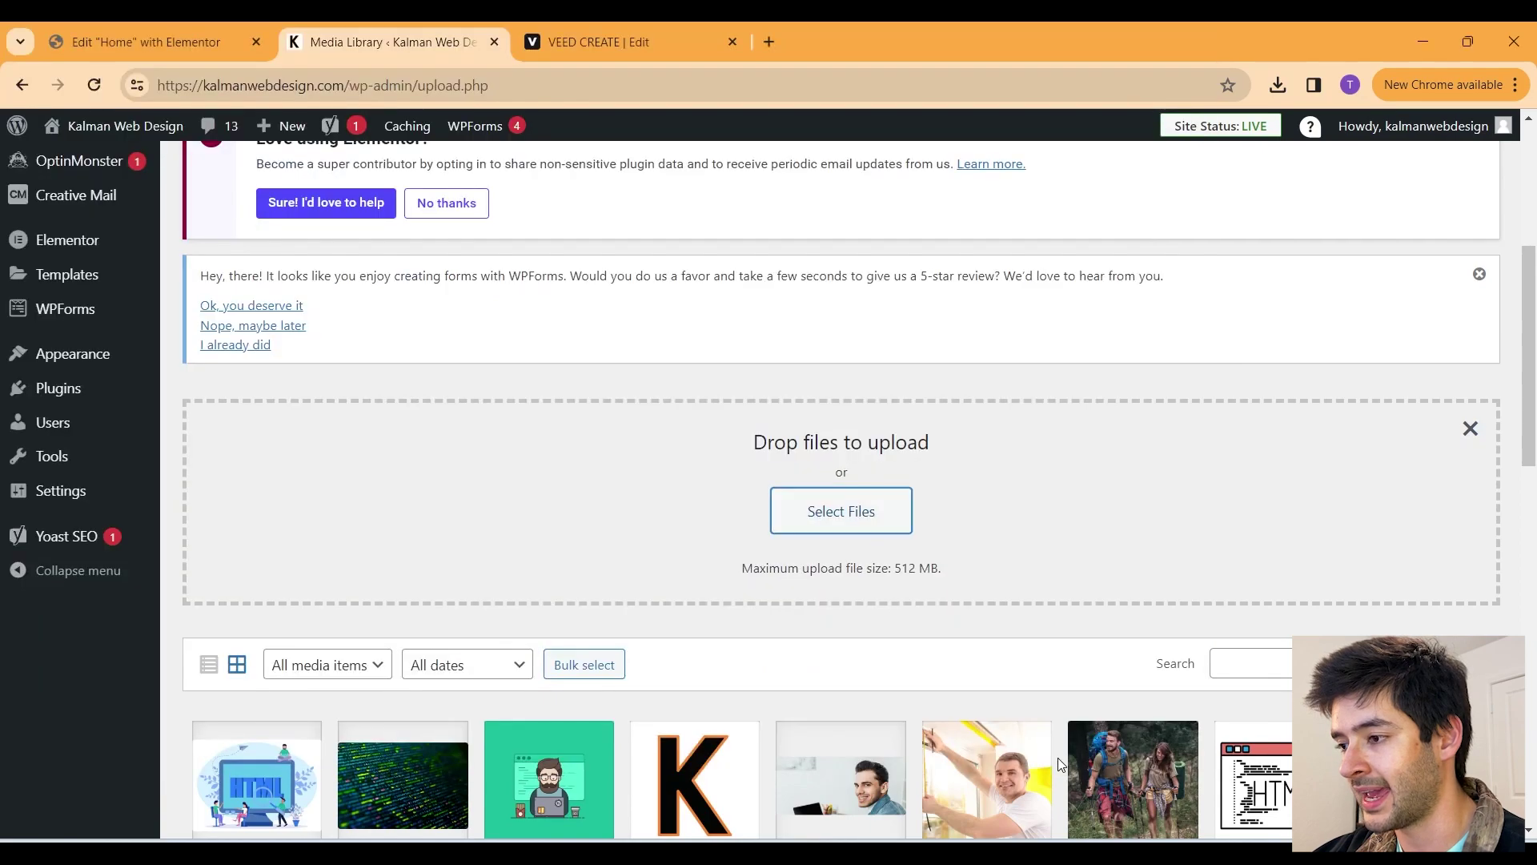
Step: Copy the uploaded beach video's file URL from its attachment details
{"action": "scroll", "coordinate": [159, 598], "scroll_direction": "down", "scroll_amount": 3}
{"action": "left_click", "coordinate": [240, 566]}
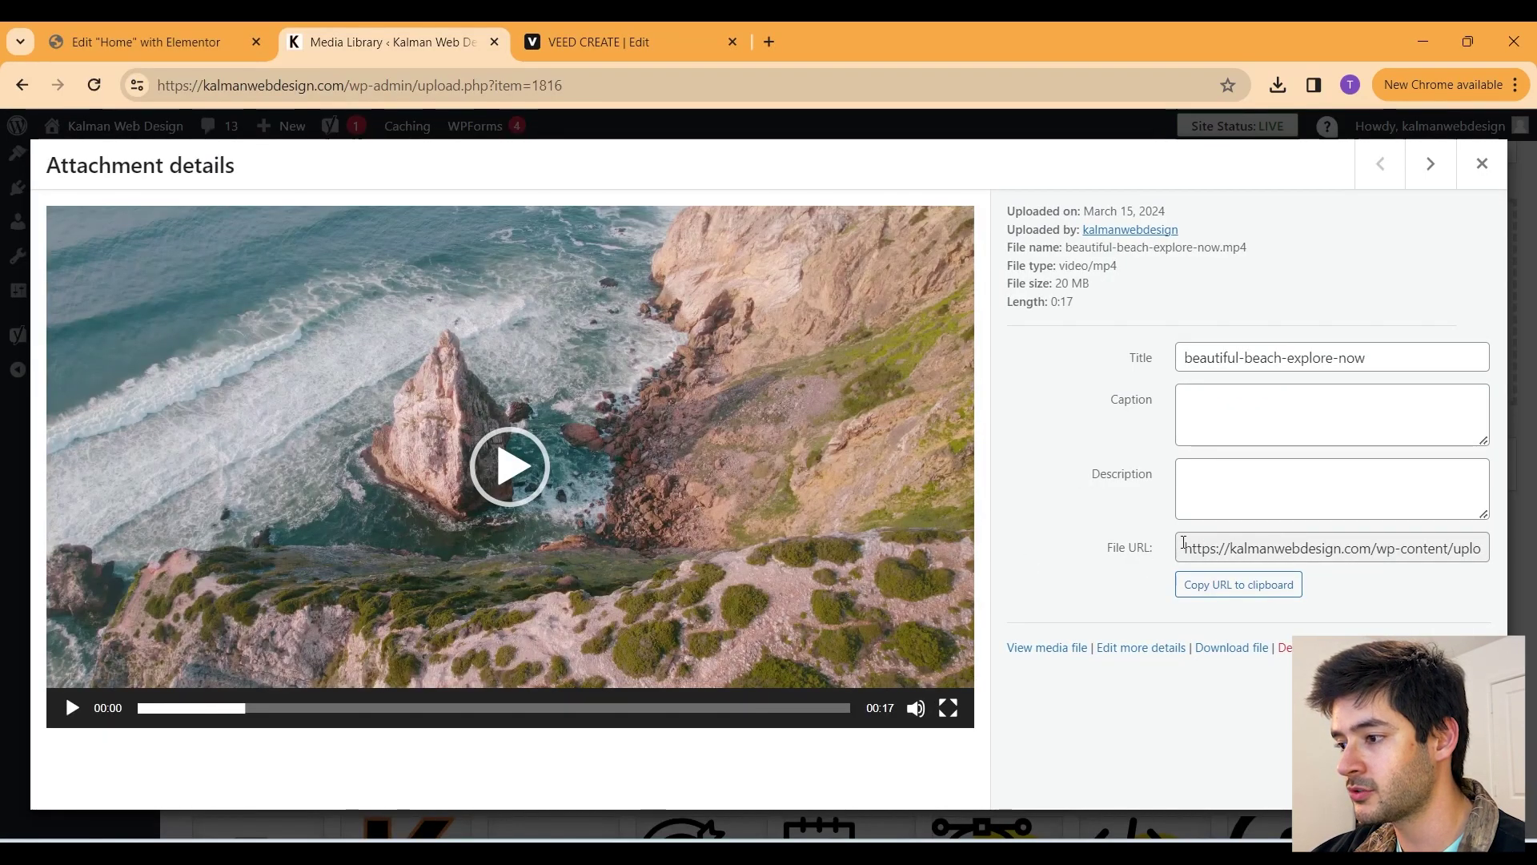
{"action": "left_click", "coordinate": [1201, 548]}
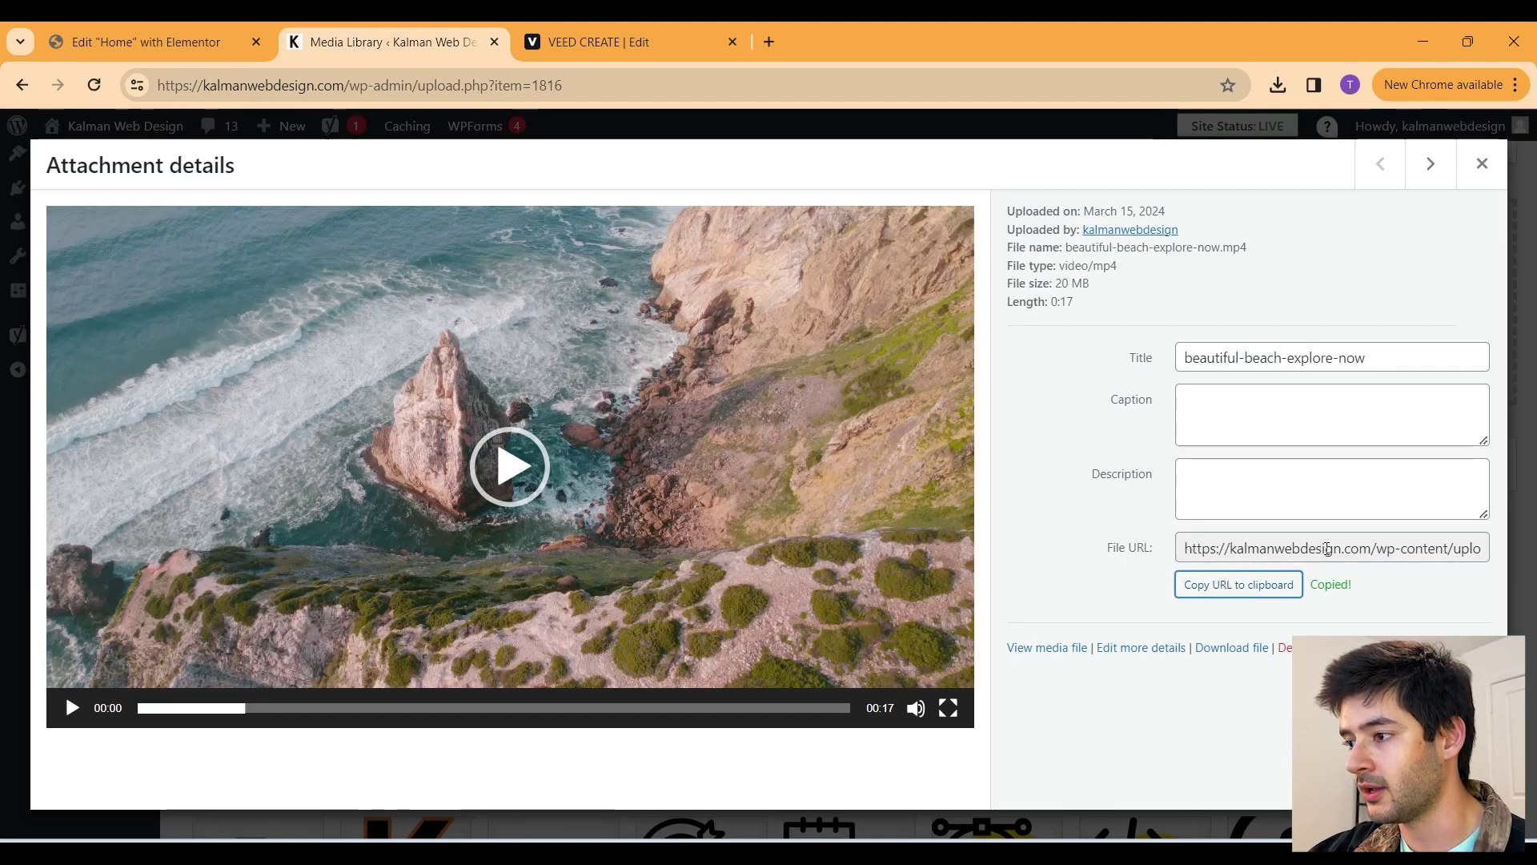
{"action": "key", "text": "Escape"}
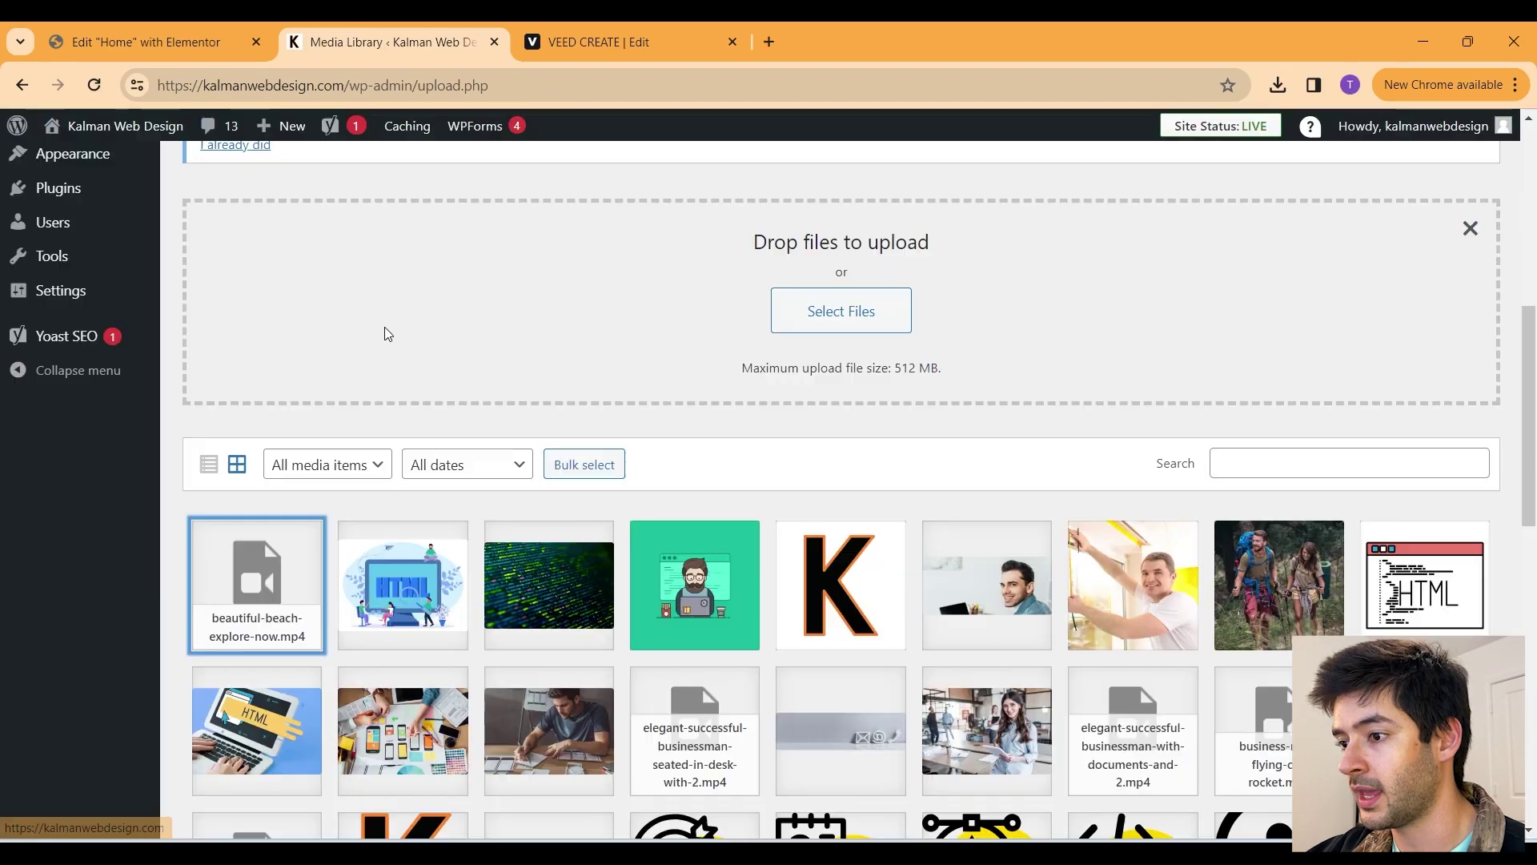
{"action": "mouse_move", "coordinate": [144, 145]}
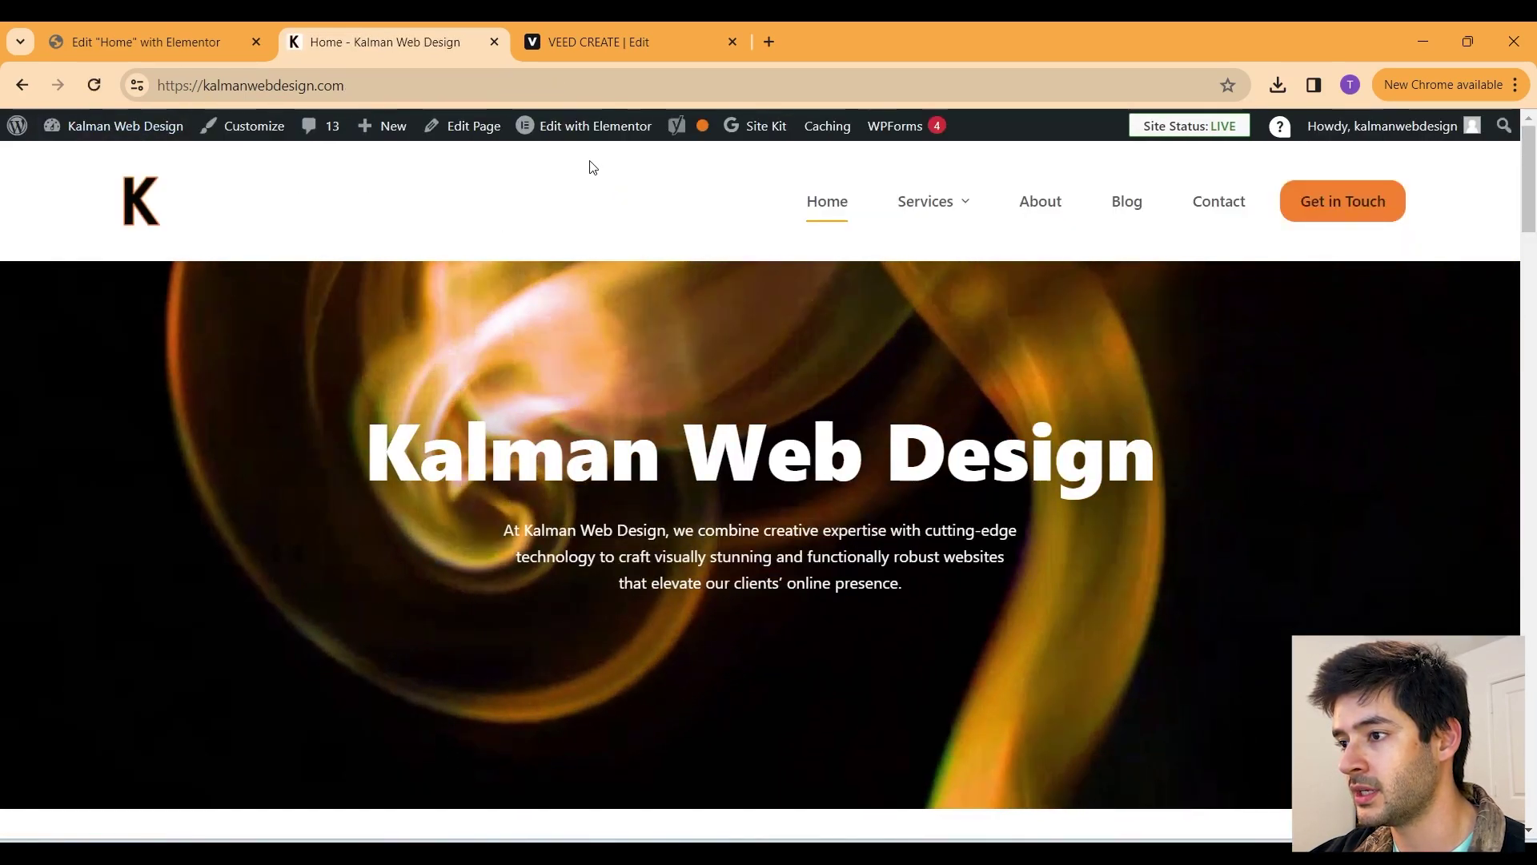
Step: Open the Home page in Elementor via Visit Site and Edit with Elementor
{"action": "mouse_move", "coordinate": [600, 132]}
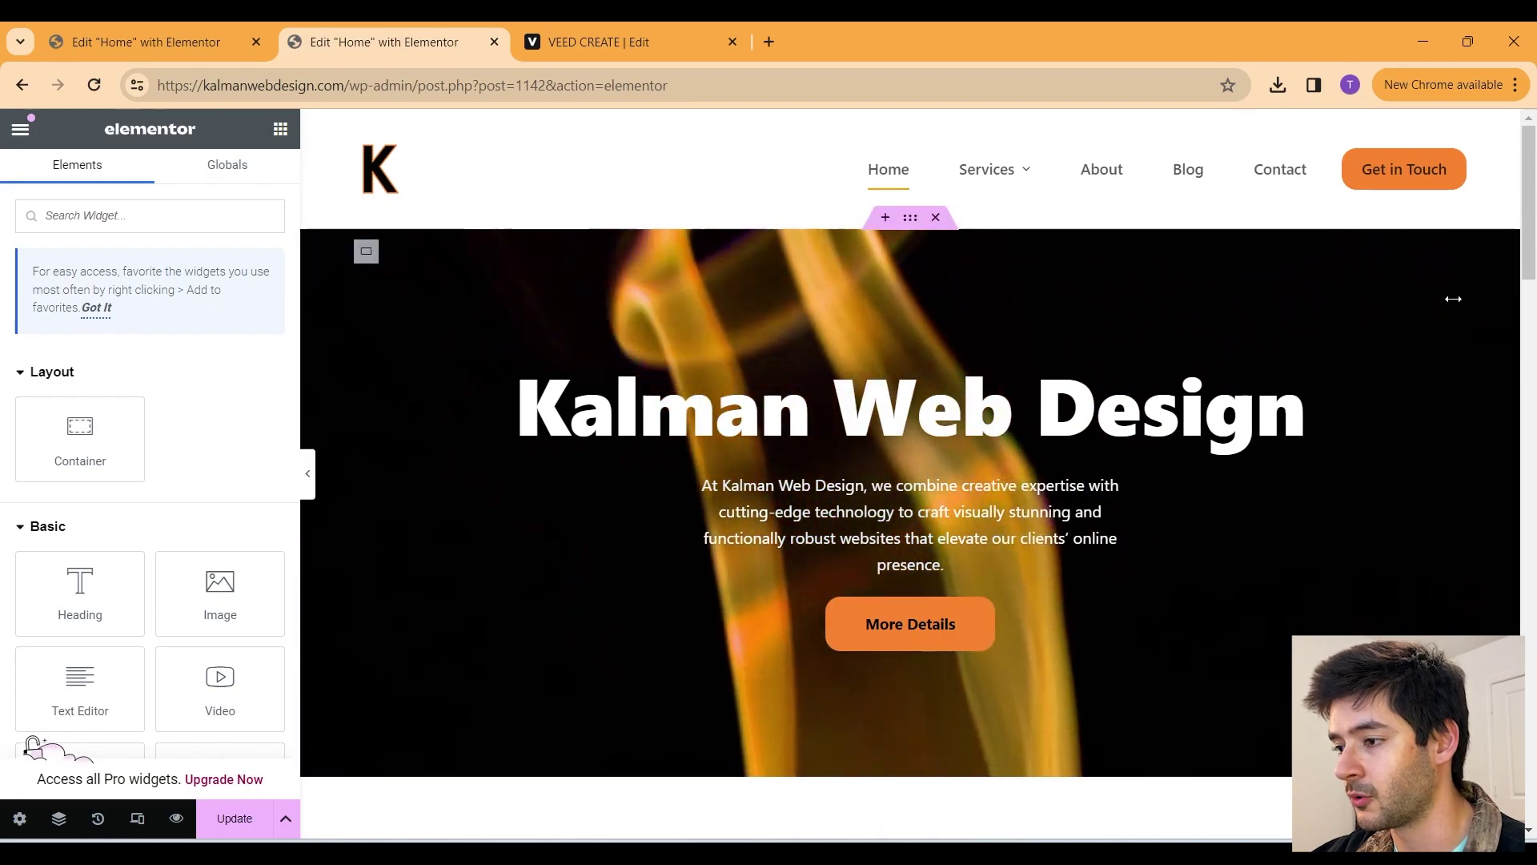
{"action": "scroll", "coordinate": [884, 617], "scroll_direction": "down", "scroll_amount": 3}
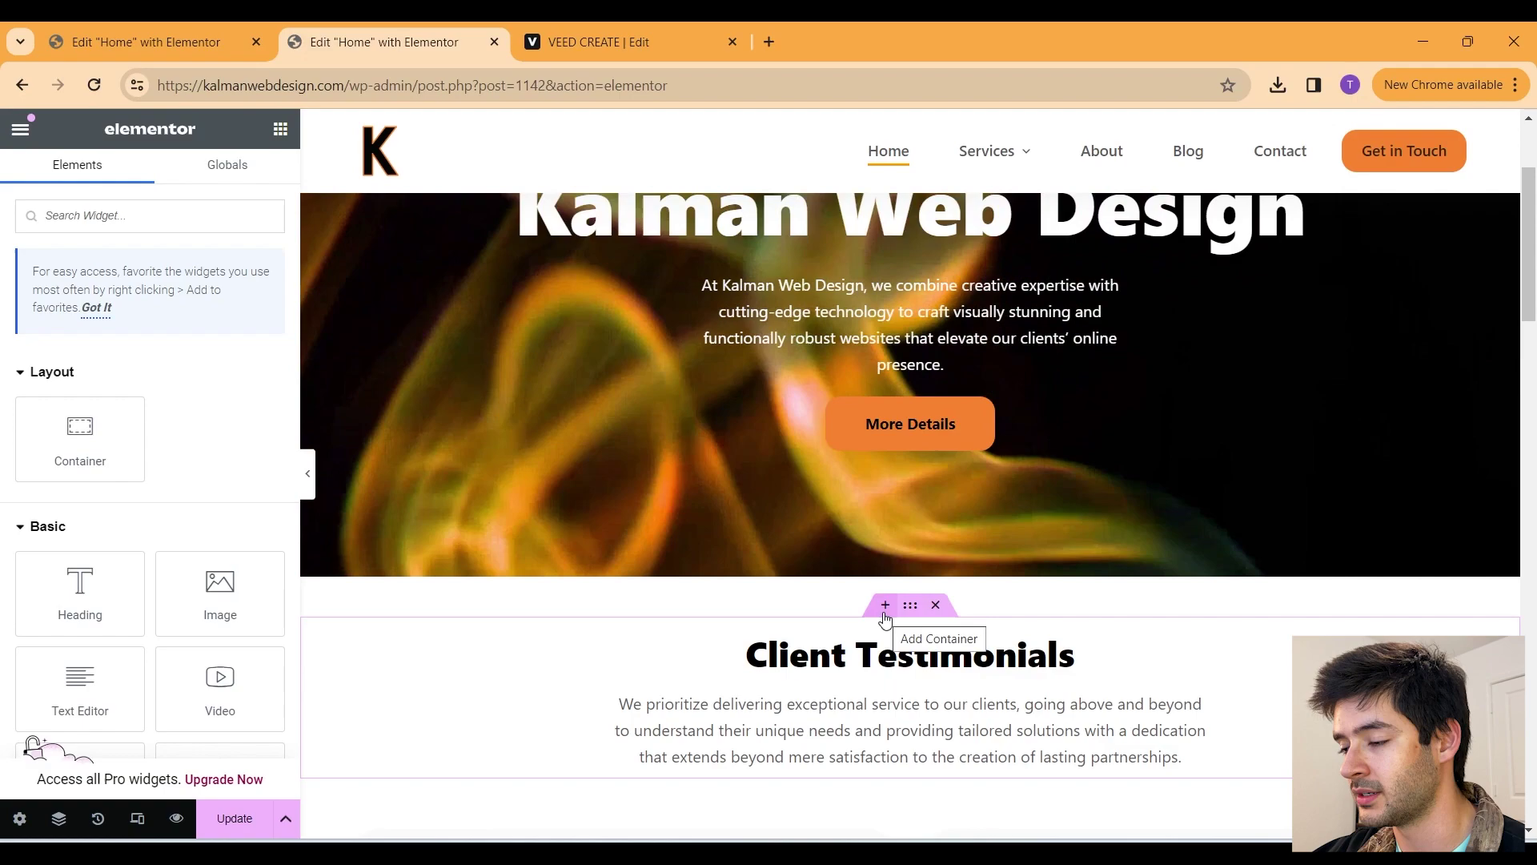
Step: Insert a single-column Direction Column container above the Client Testimonials section
{"action": "left_click", "coordinate": [884, 612]}
{"action": "scroll", "coordinate": [920, 603], "scroll_direction": "down", "scroll_amount": 3}
{"action": "left_click", "coordinate": [864, 497]}
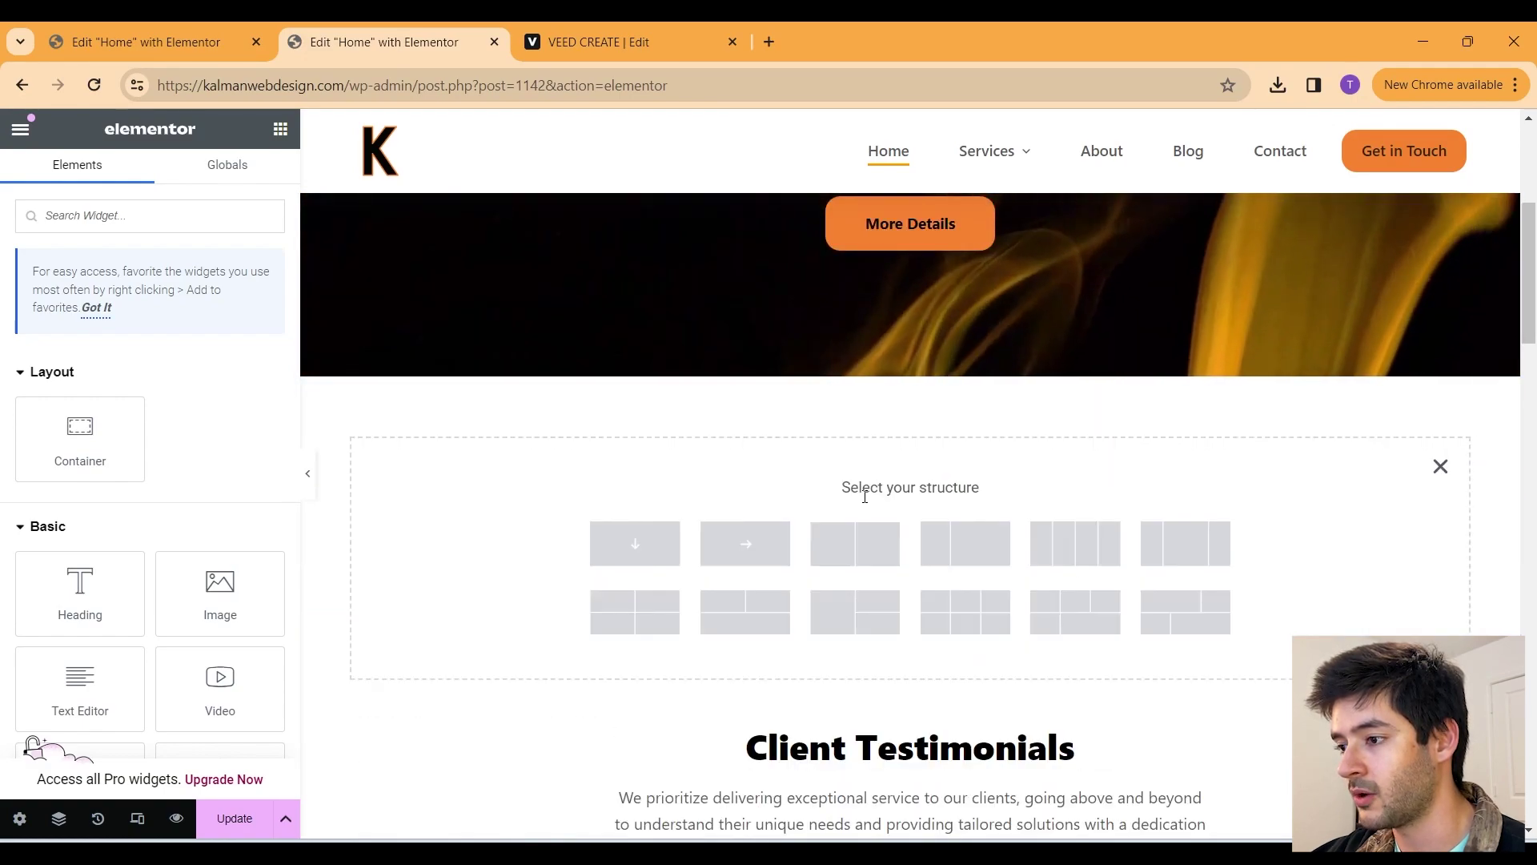
{"action": "left_click", "coordinate": [635, 544]}
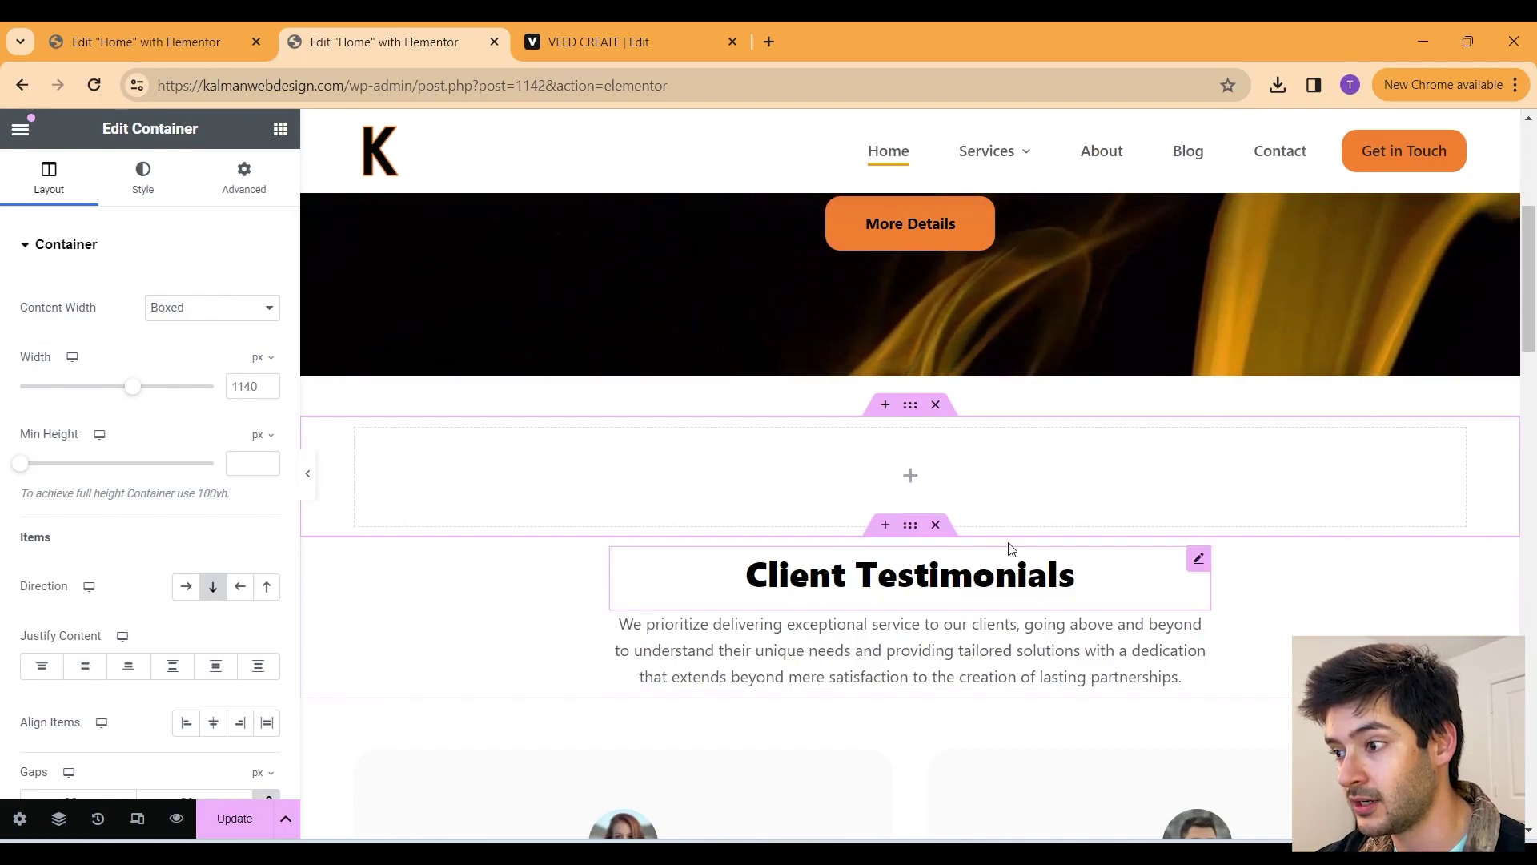
Step: Show the new container's Style settings to reach its background options
{"action": "left_click", "coordinate": [129, 189]}
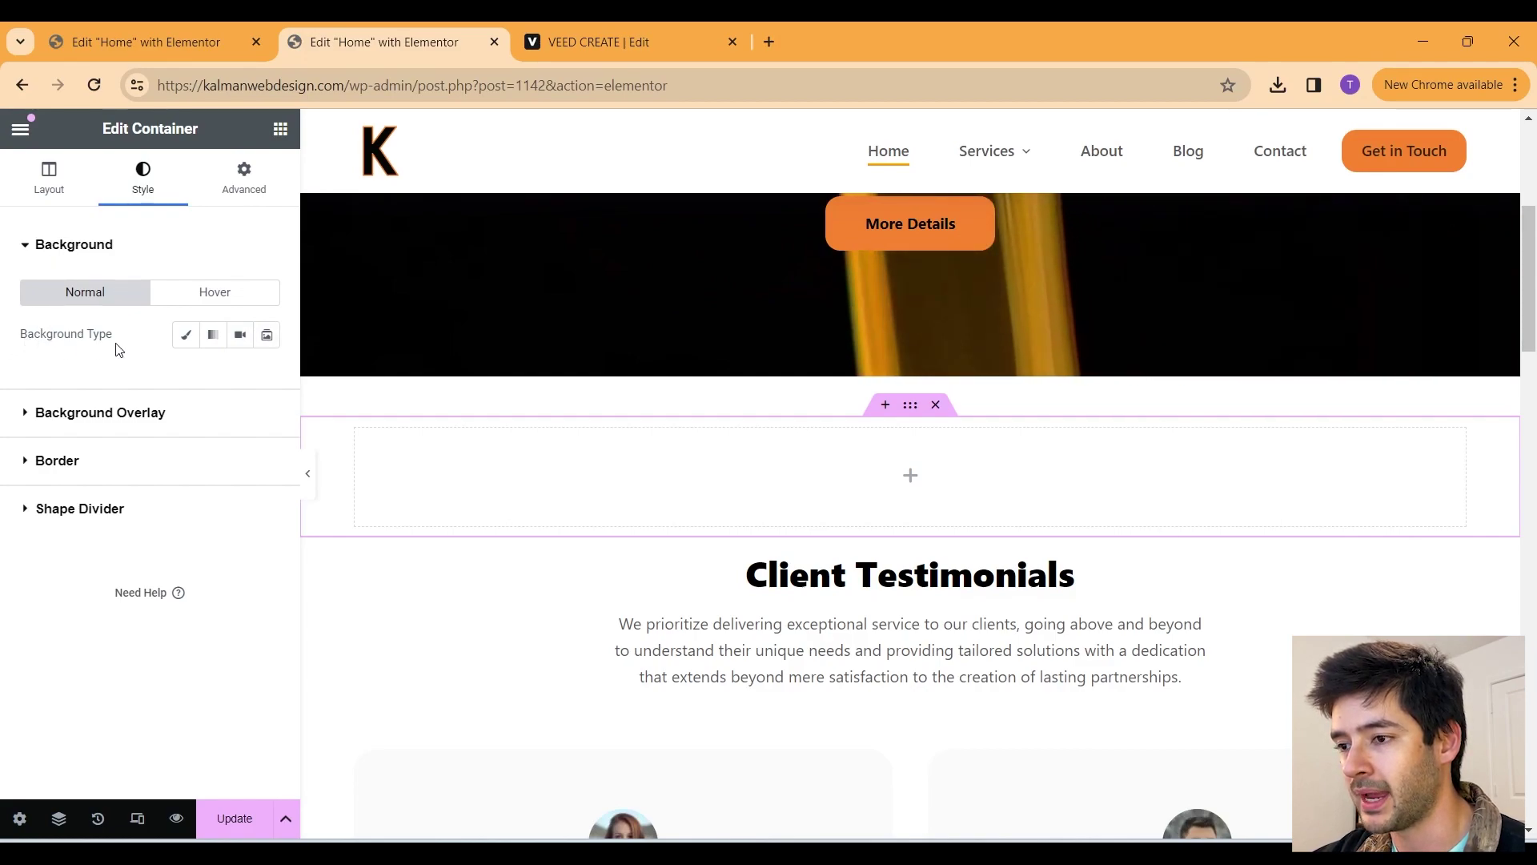
Step: Set the container background to the beach video, start 0, end 10, with Play On Mobile enabled
{"action": "left_click", "coordinate": [51, 251]}
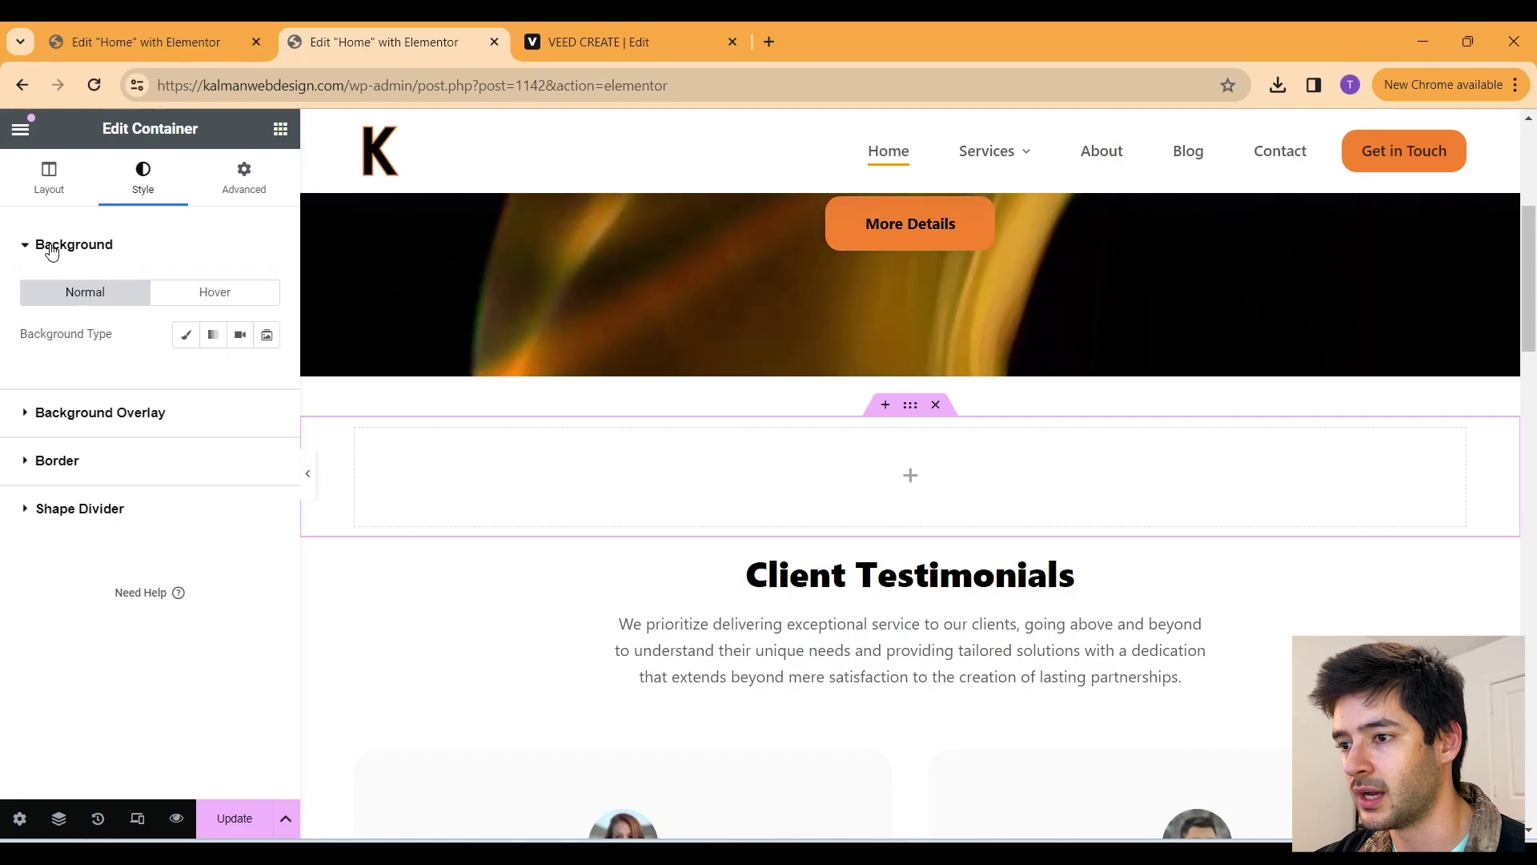
{"action": "left_click", "coordinate": [240, 335]}
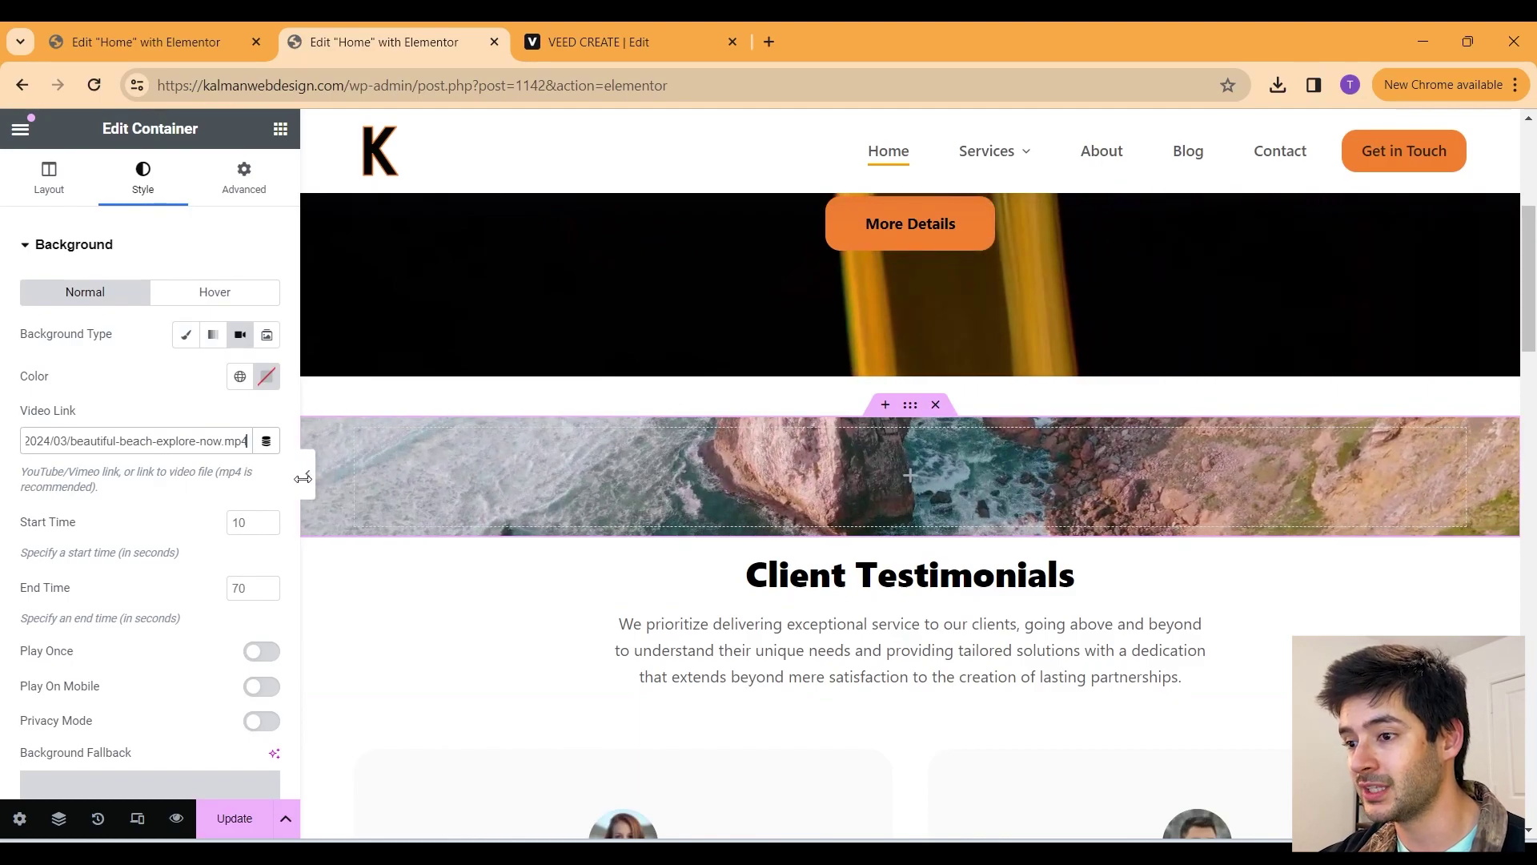
{"action": "scroll", "coordinate": [192, 469], "scroll_direction": "down", "scroll_amount": 1}
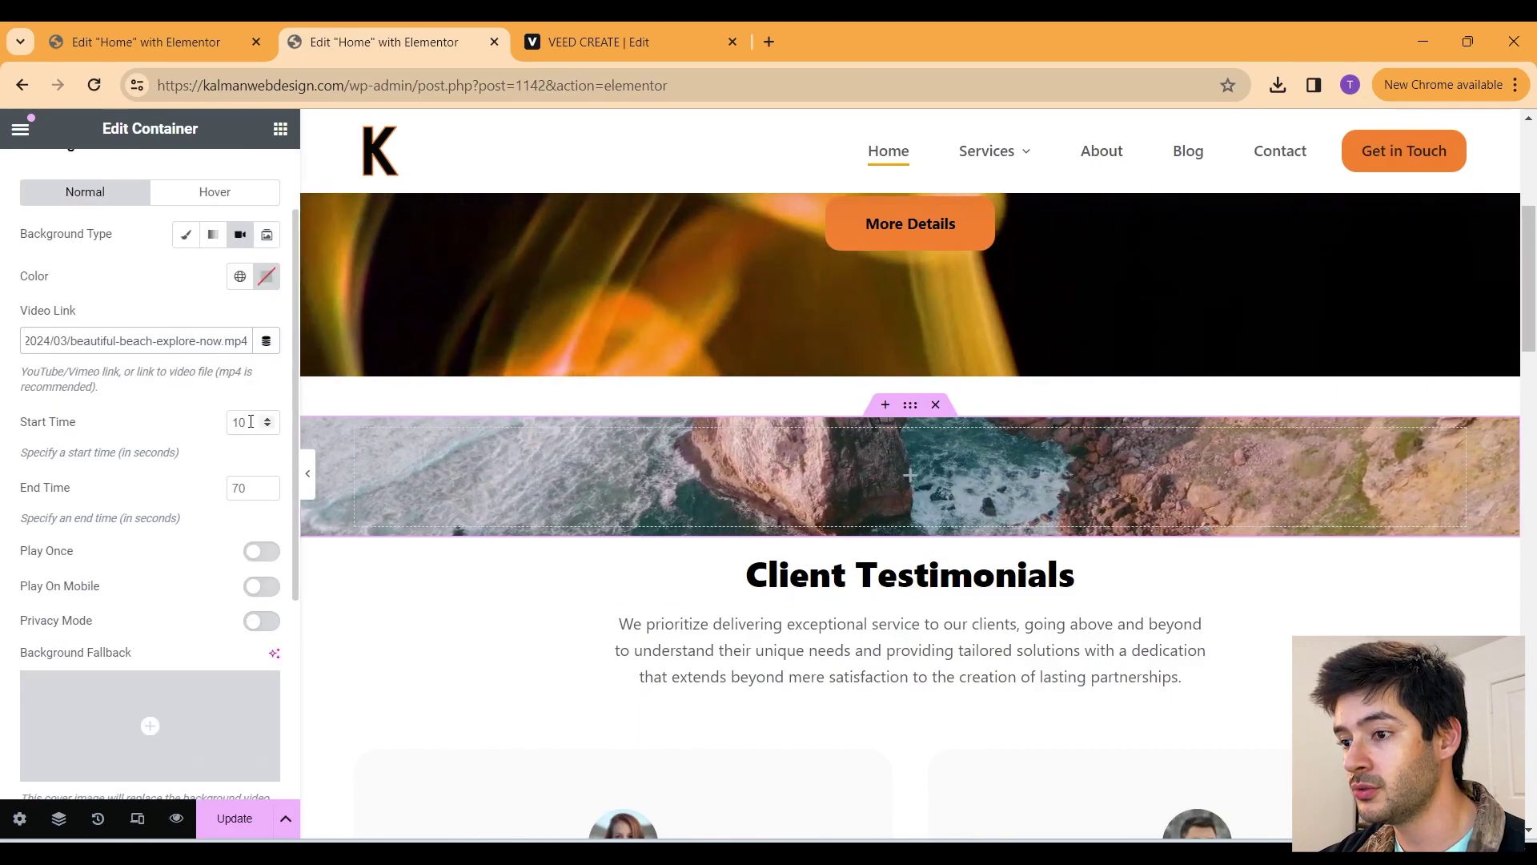
{"action": "double_click", "coordinate": [231, 422]}
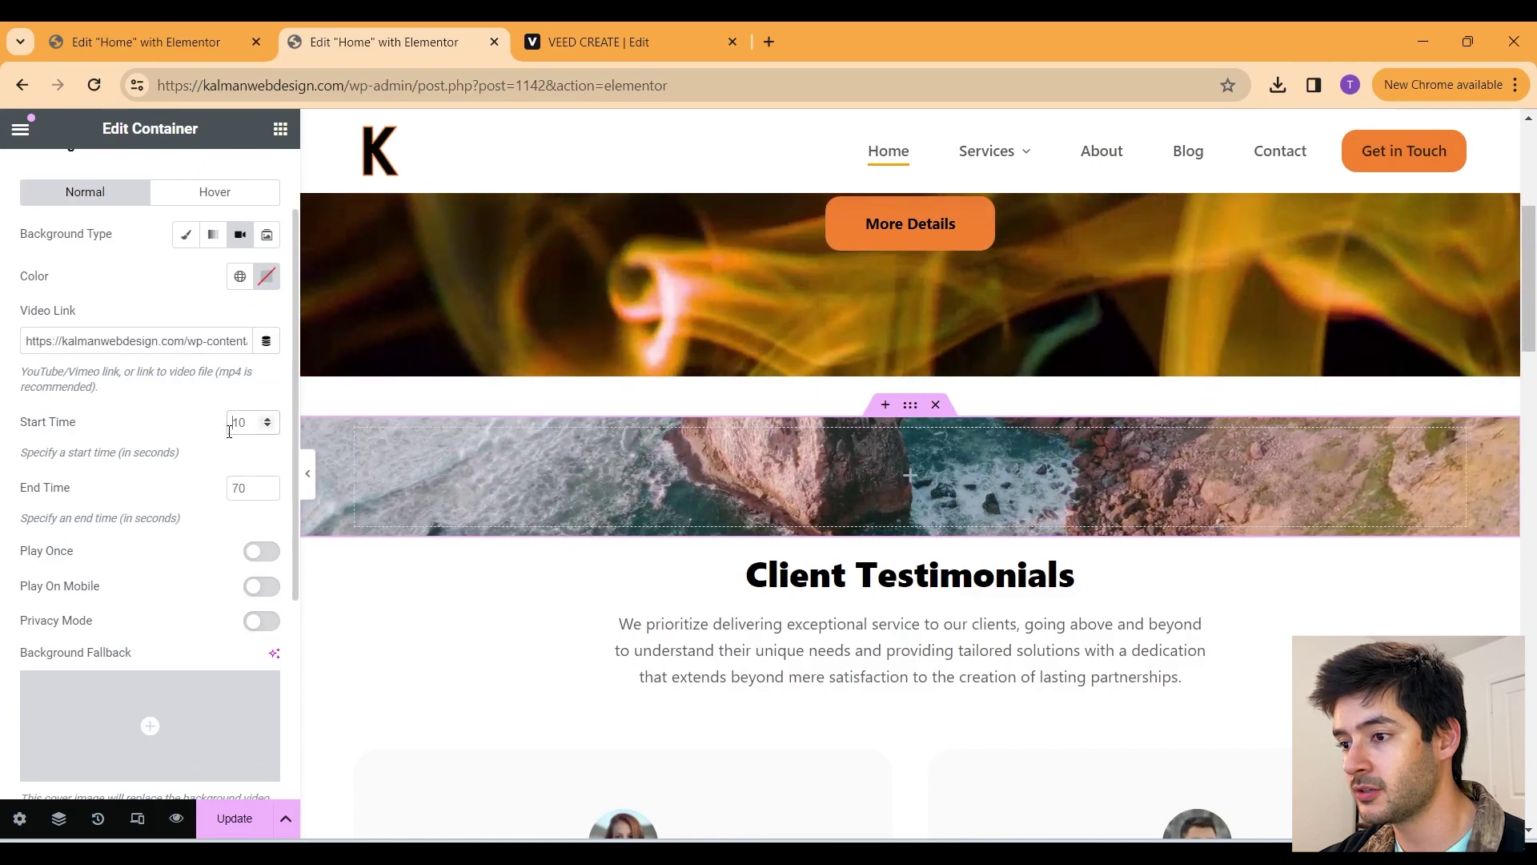
{"action": "type", "text": "0"}
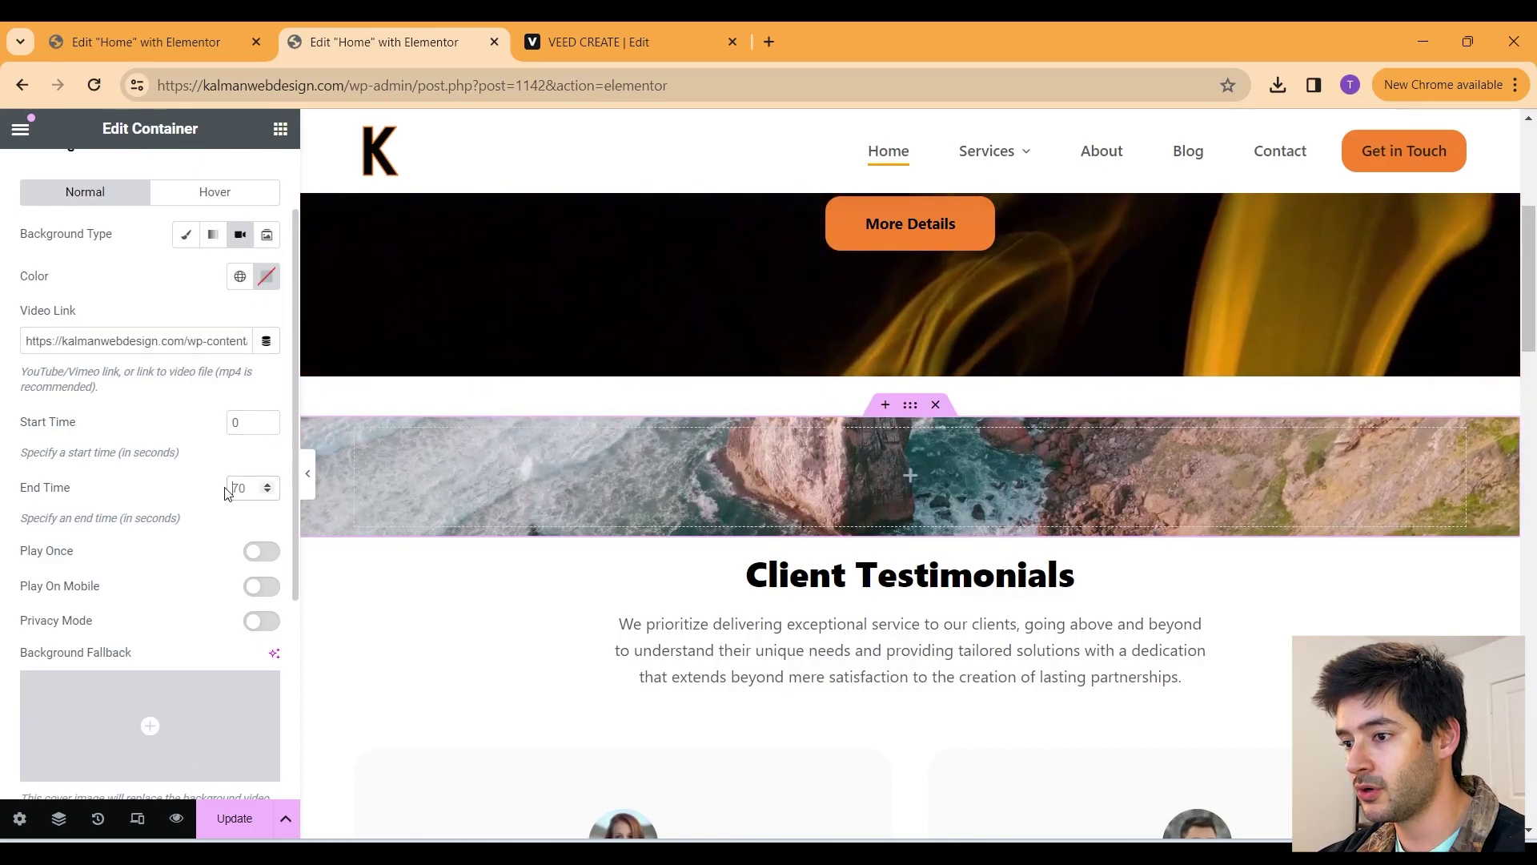
{"action": "double_click", "coordinate": [238, 489]}
{"action": "type", "text": "10"}
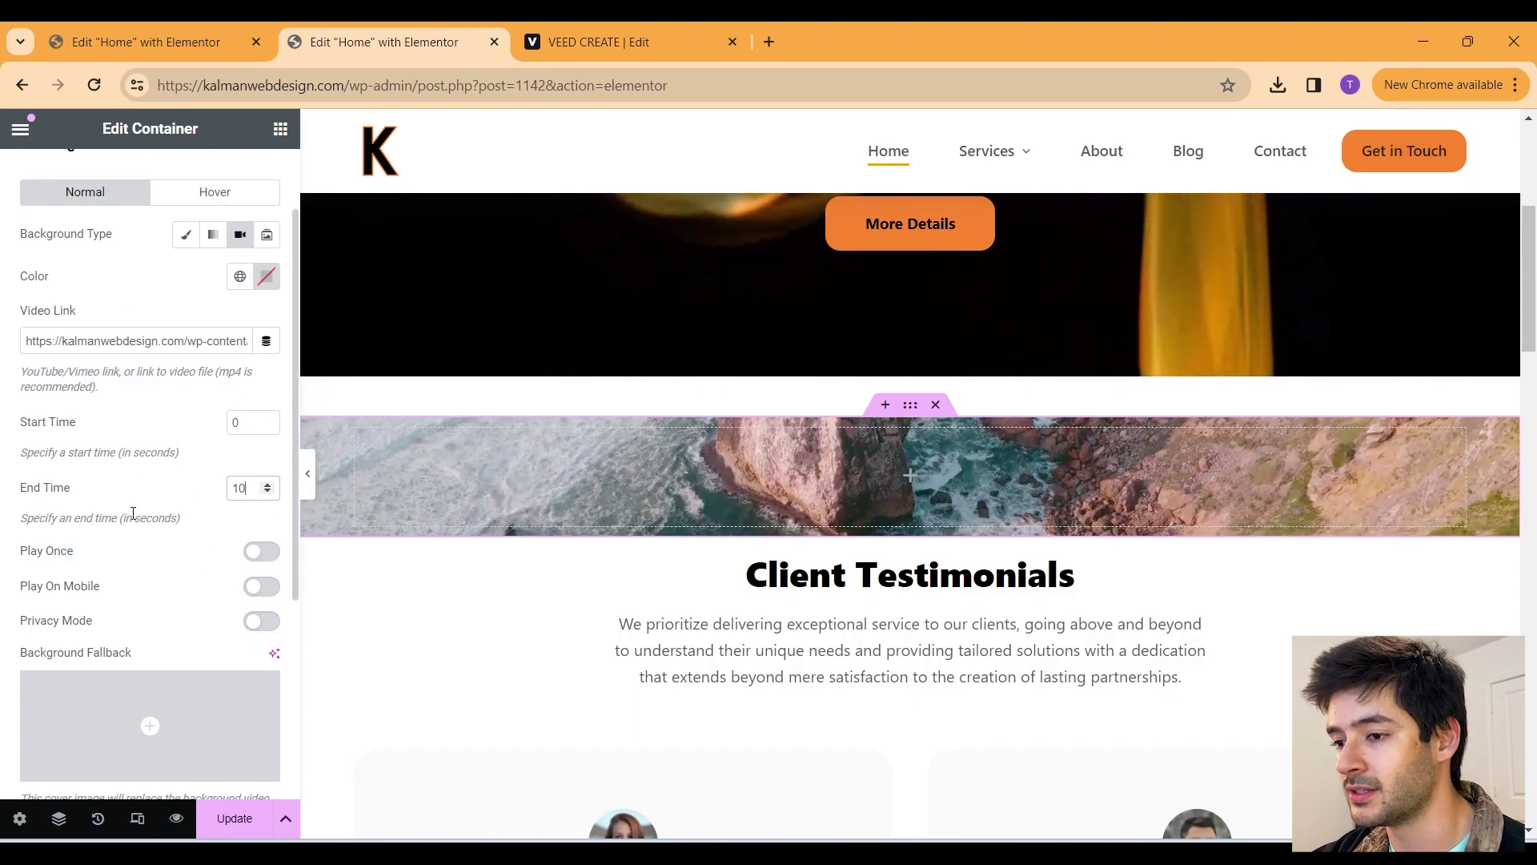
{"action": "scroll", "coordinate": [133, 512], "scroll_direction": "down", "scroll_amount": 1}
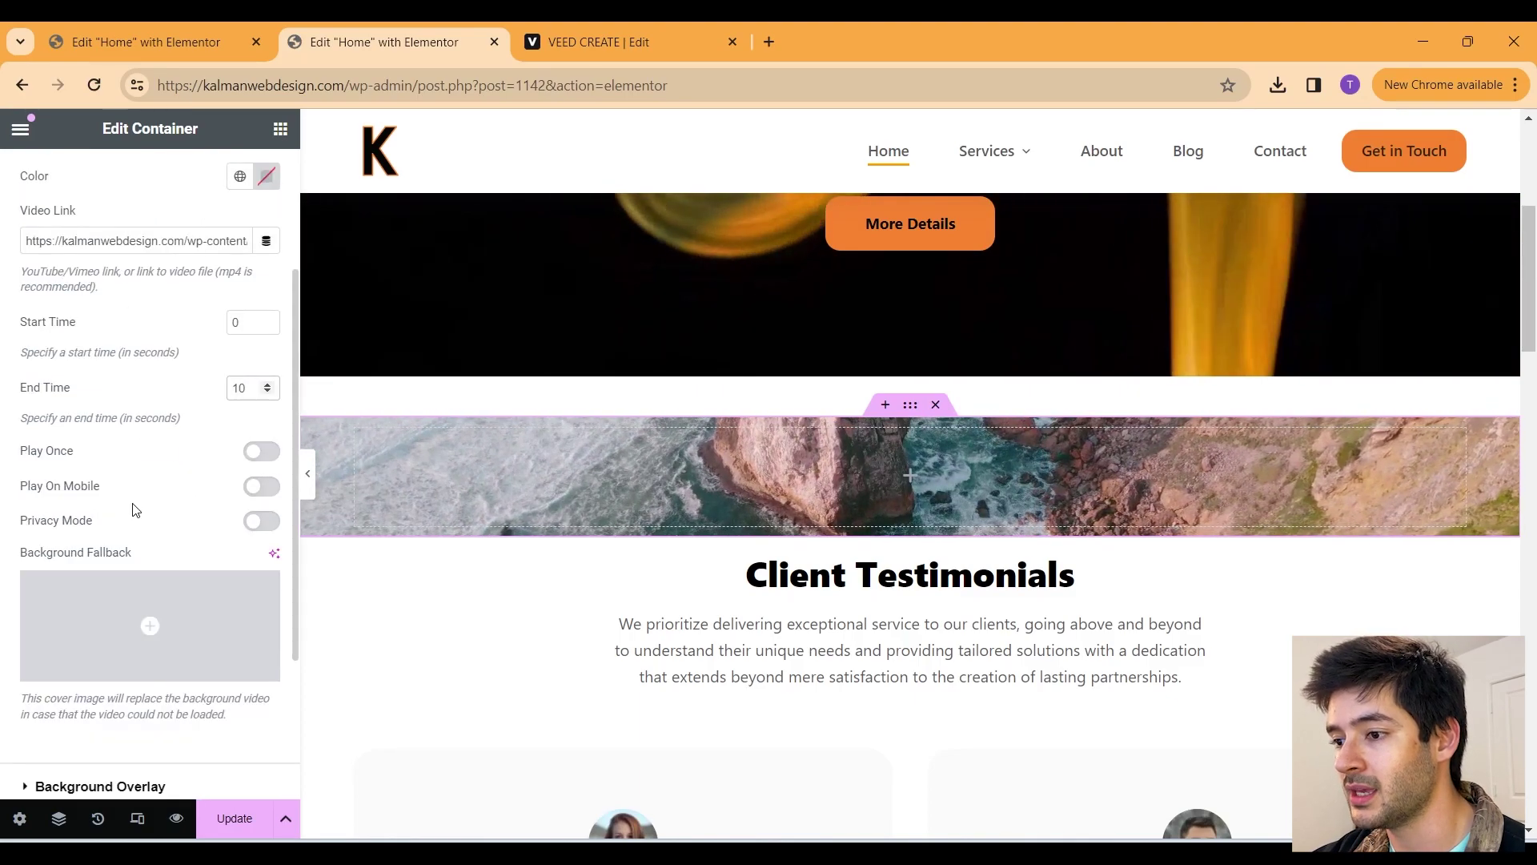
{"action": "left_click", "coordinate": [264, 486]}
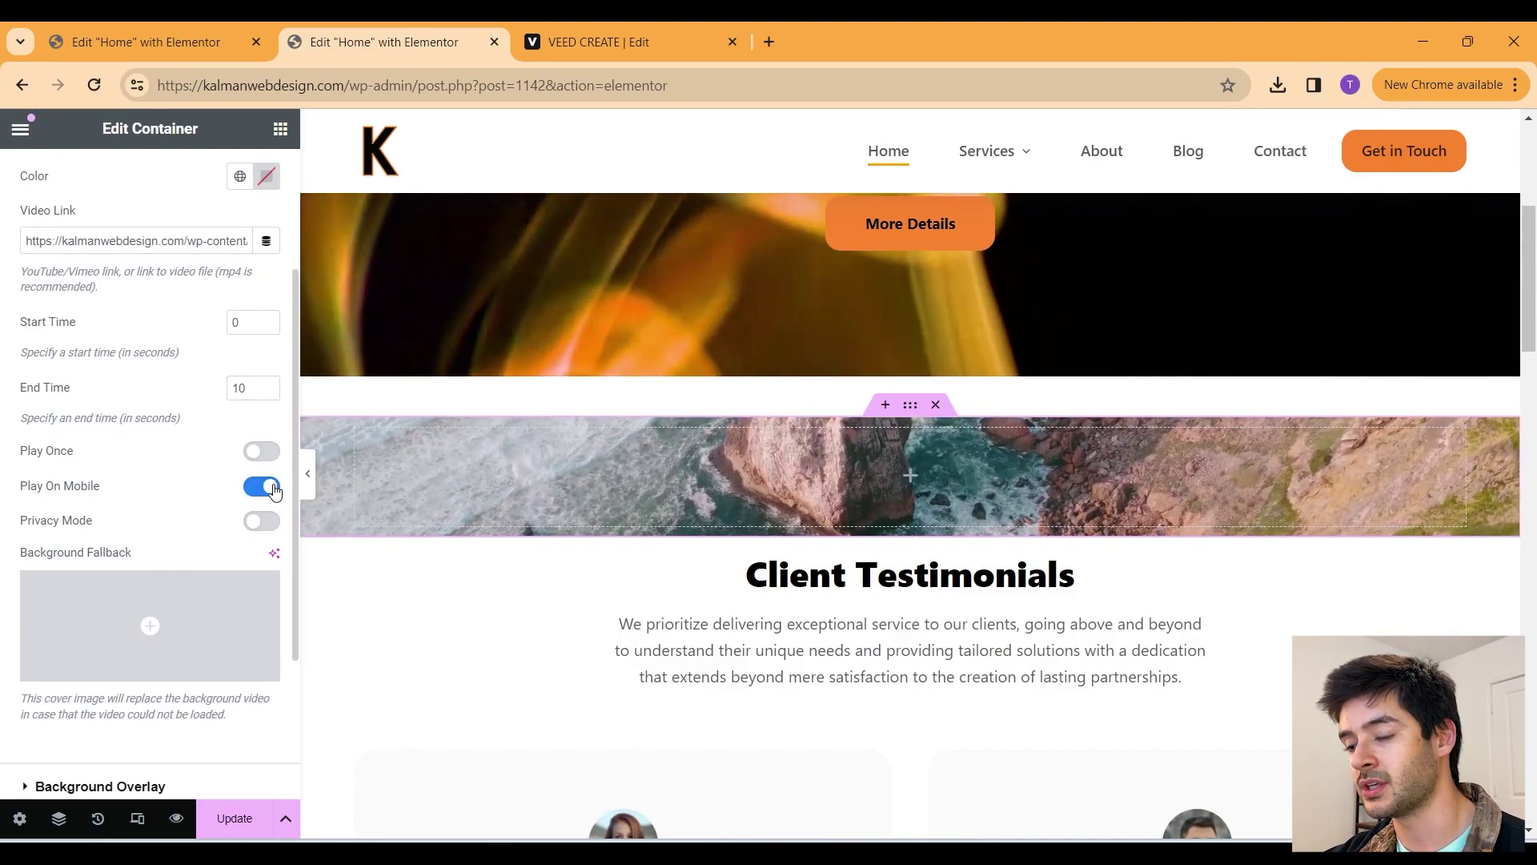
{"action": "scroll", "coordinate": [214, 576], "scroll_direction": "down", "scroll_amount": 1}
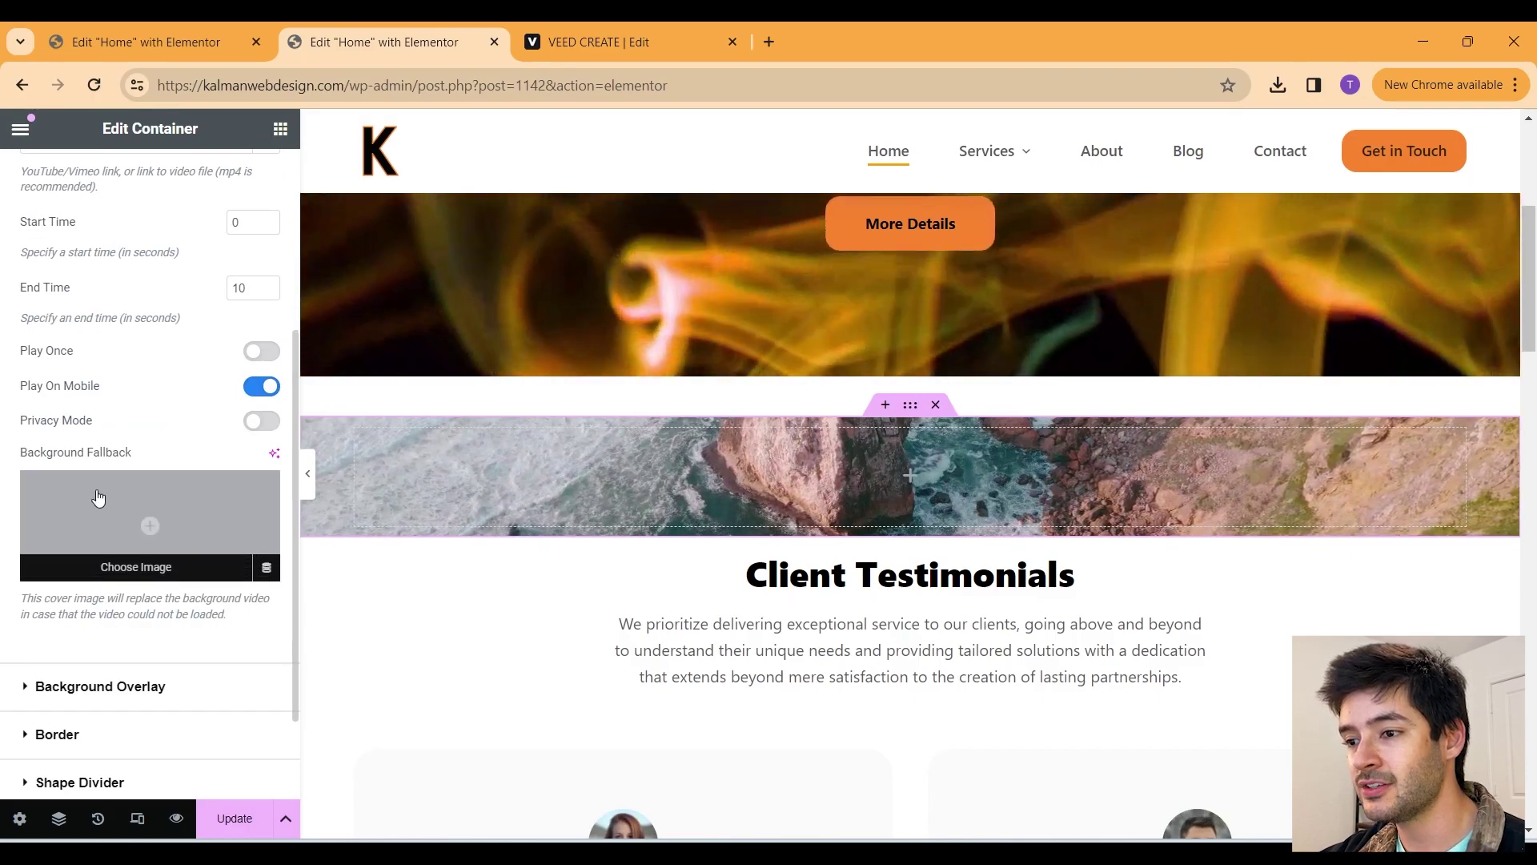
{"action": "mouse_move", "coordinate": [148, 519]}
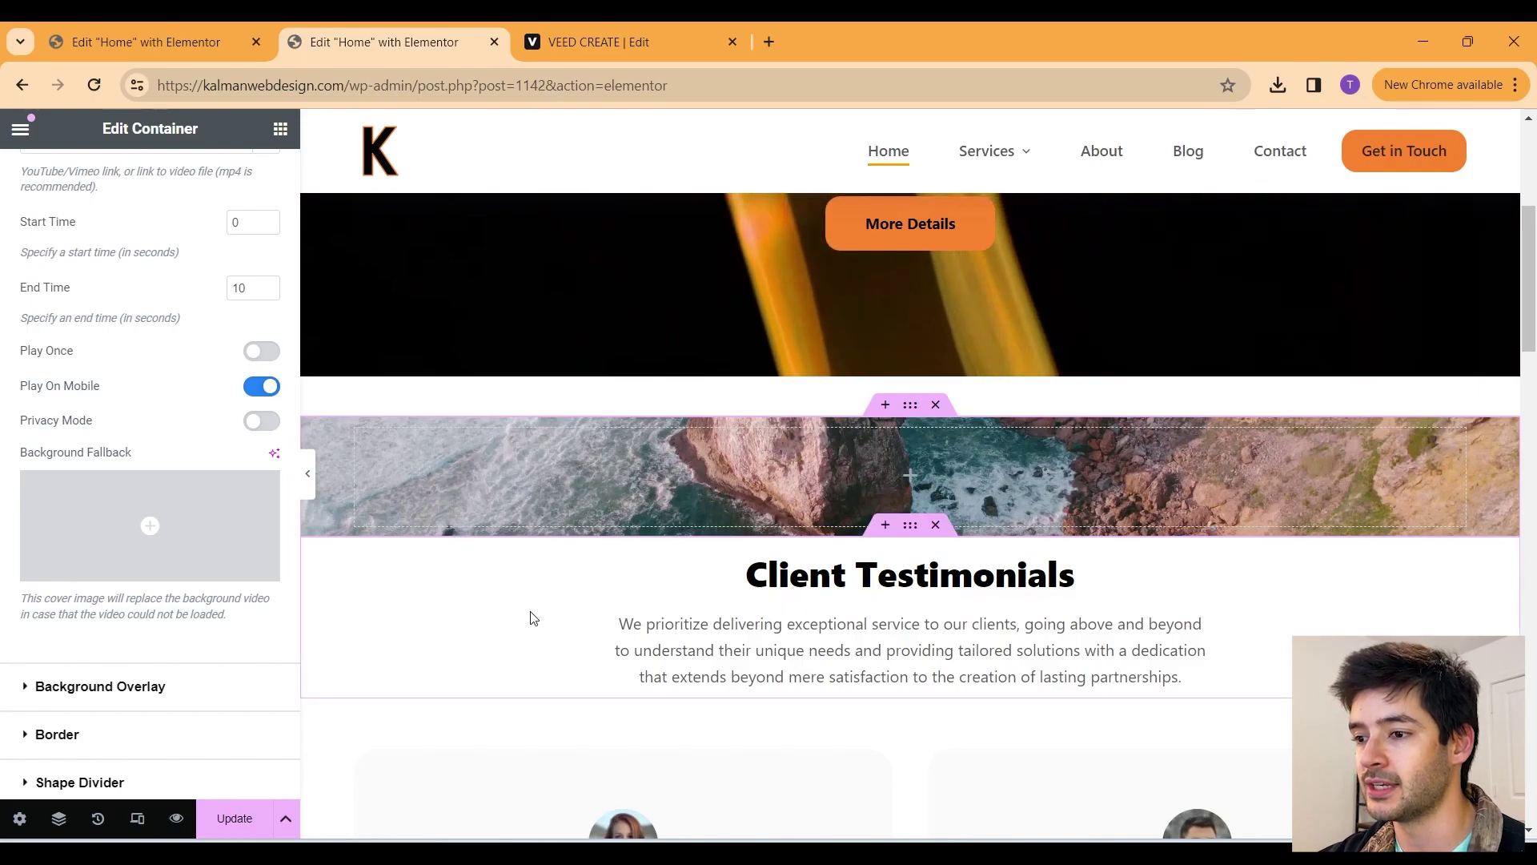
Step: Set the container width to 100% and its minimum height to 600 px
{"action": "left_click", "coordinate": [1210, 459]}
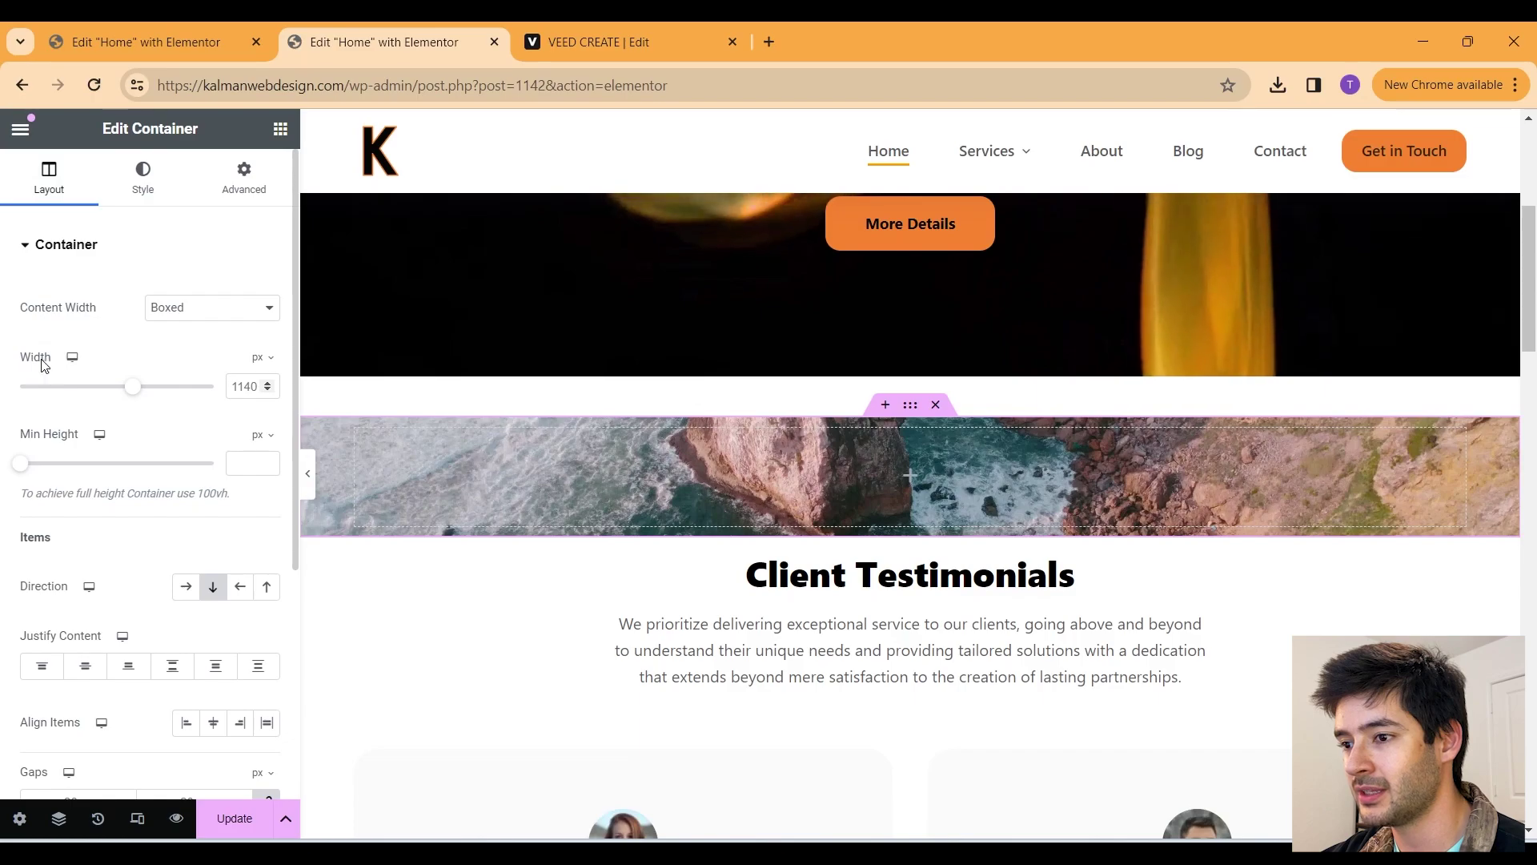
{"action": "left_click", "coordinate": [260, 388]}
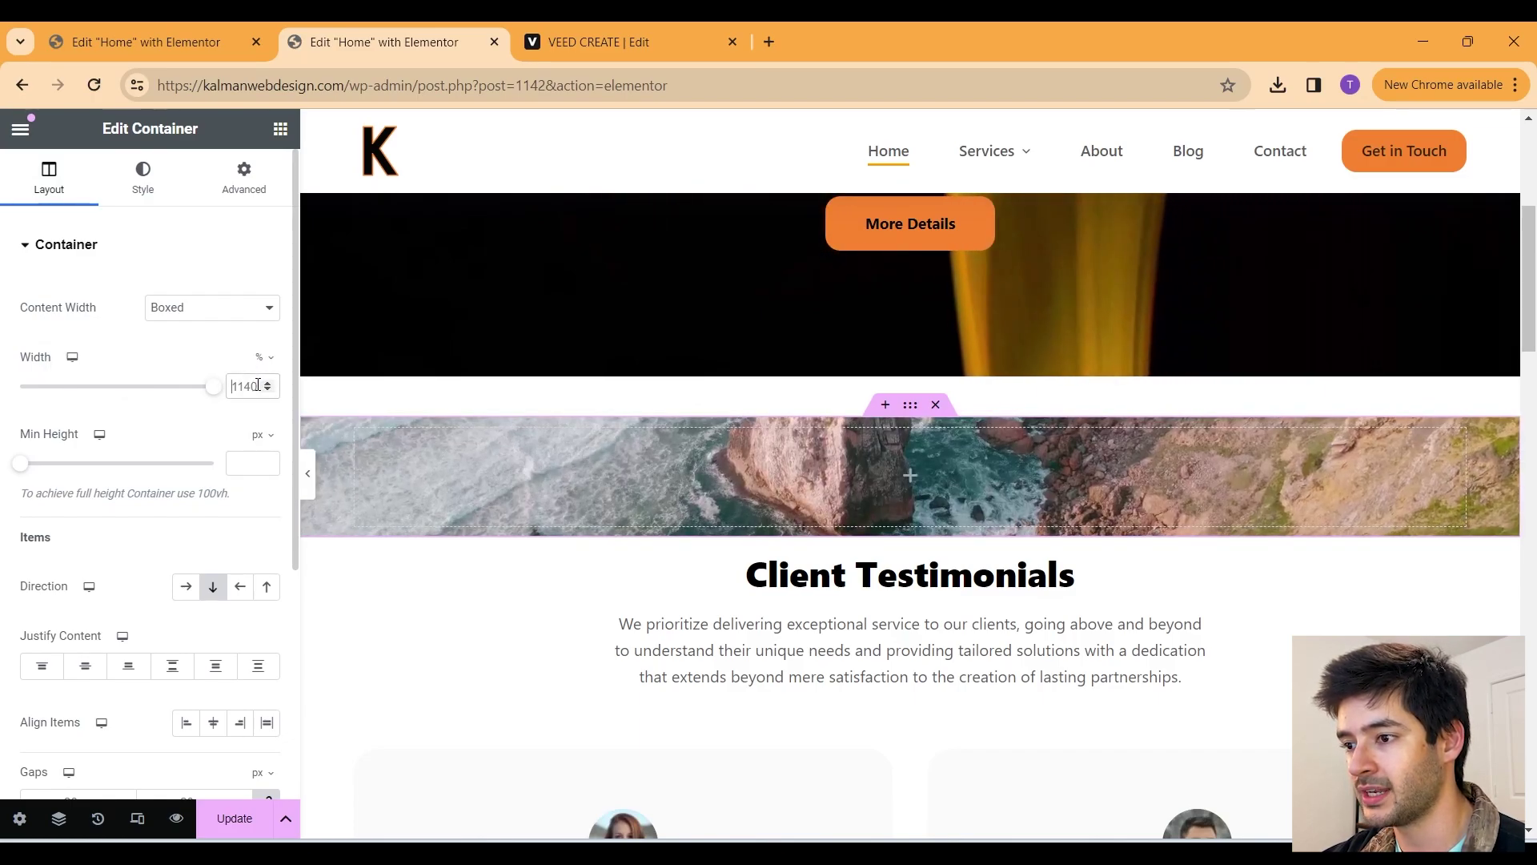
{"action": "double_click", "coordinate": [244, 386]}
{"action": "type", "text": "100"}
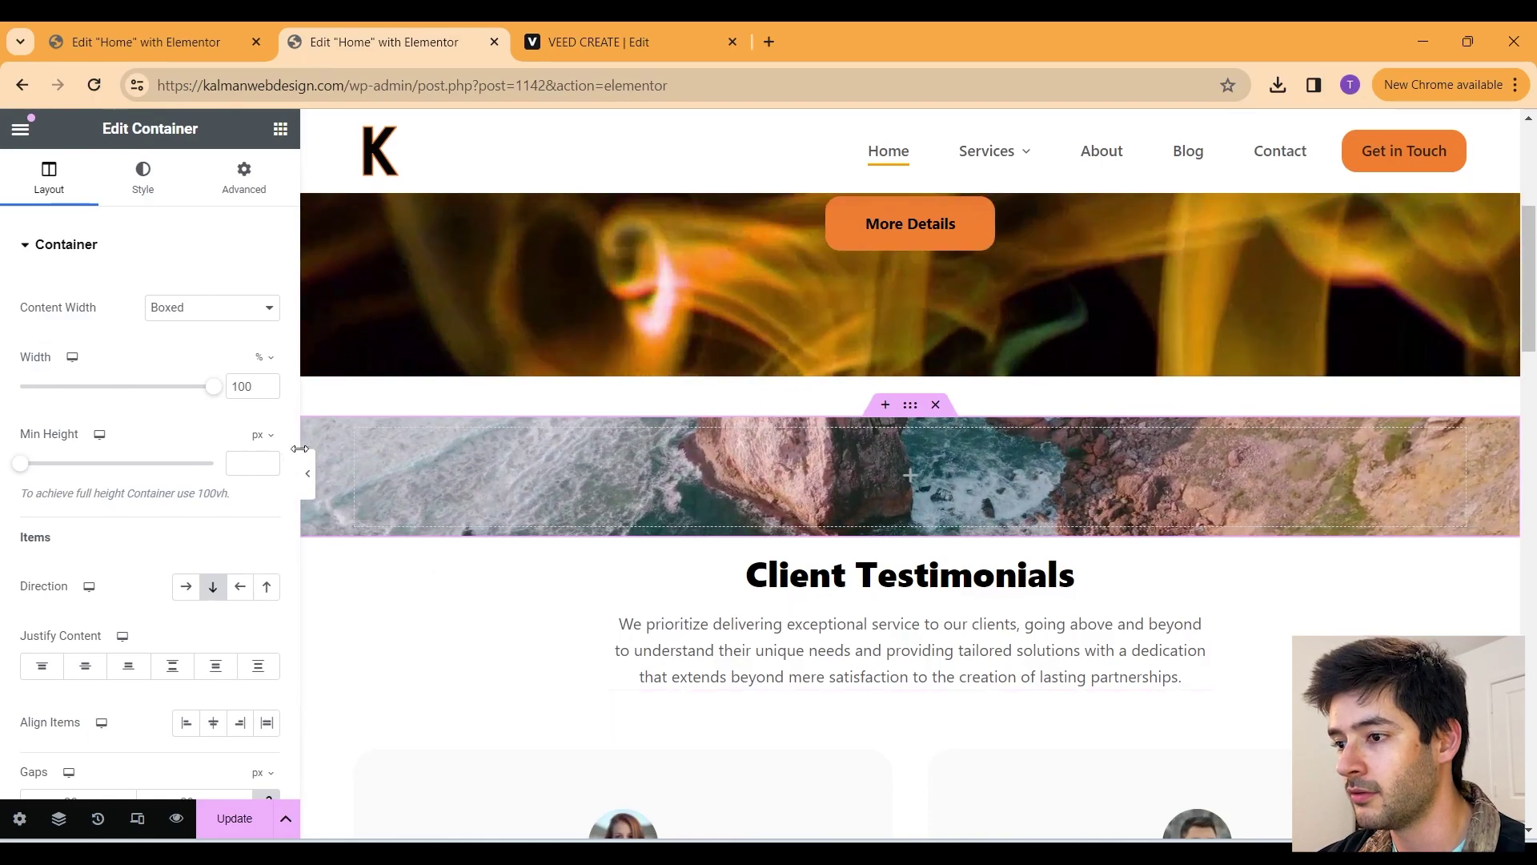
{"action": "left_click", "coordinate": [261, 442]}
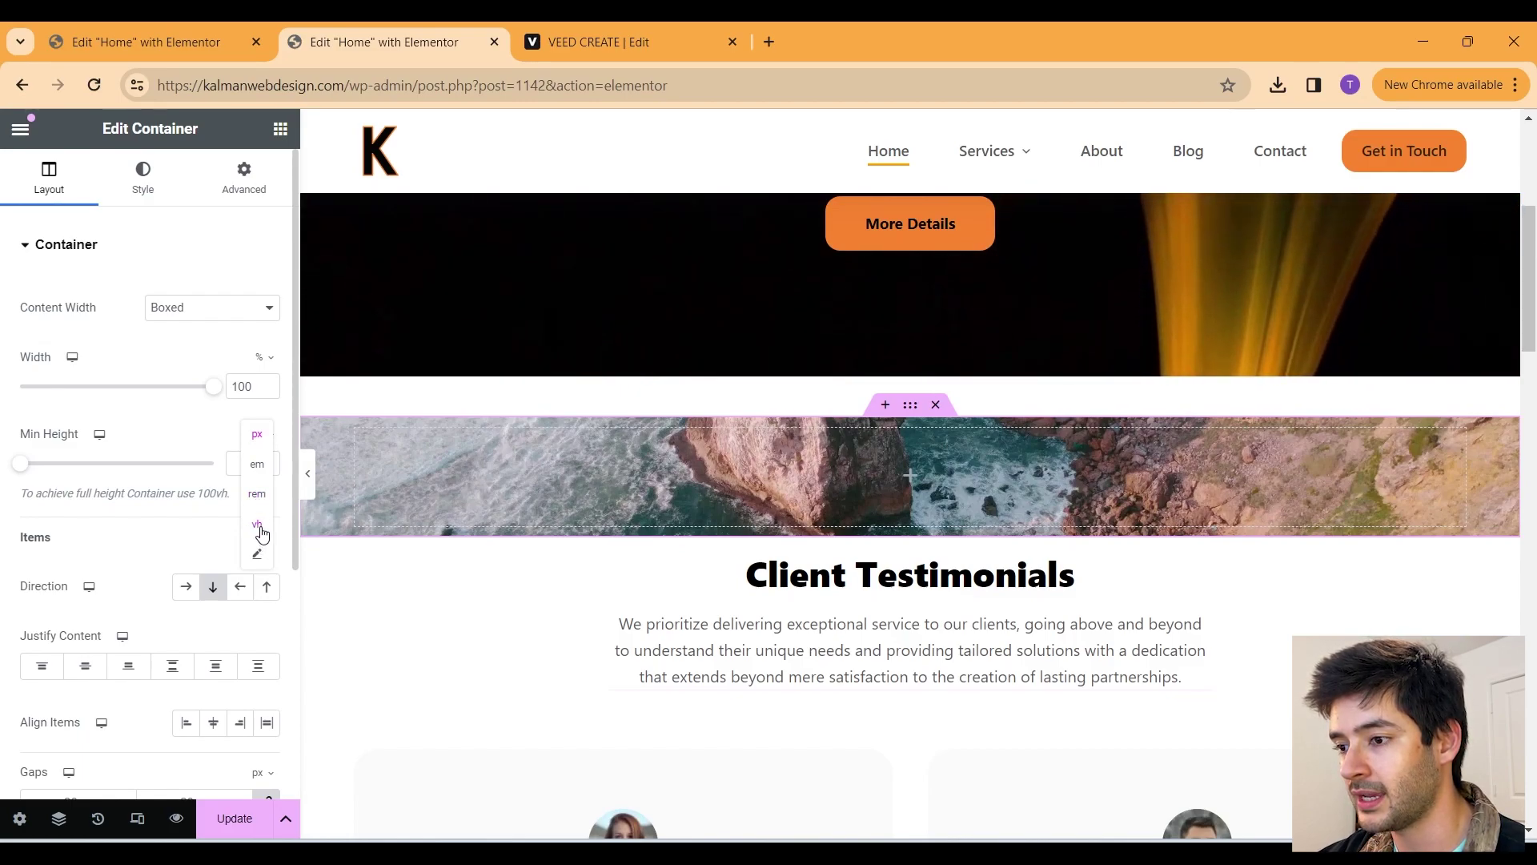
{"action": "left_click", "coordinate": [257, 439]}
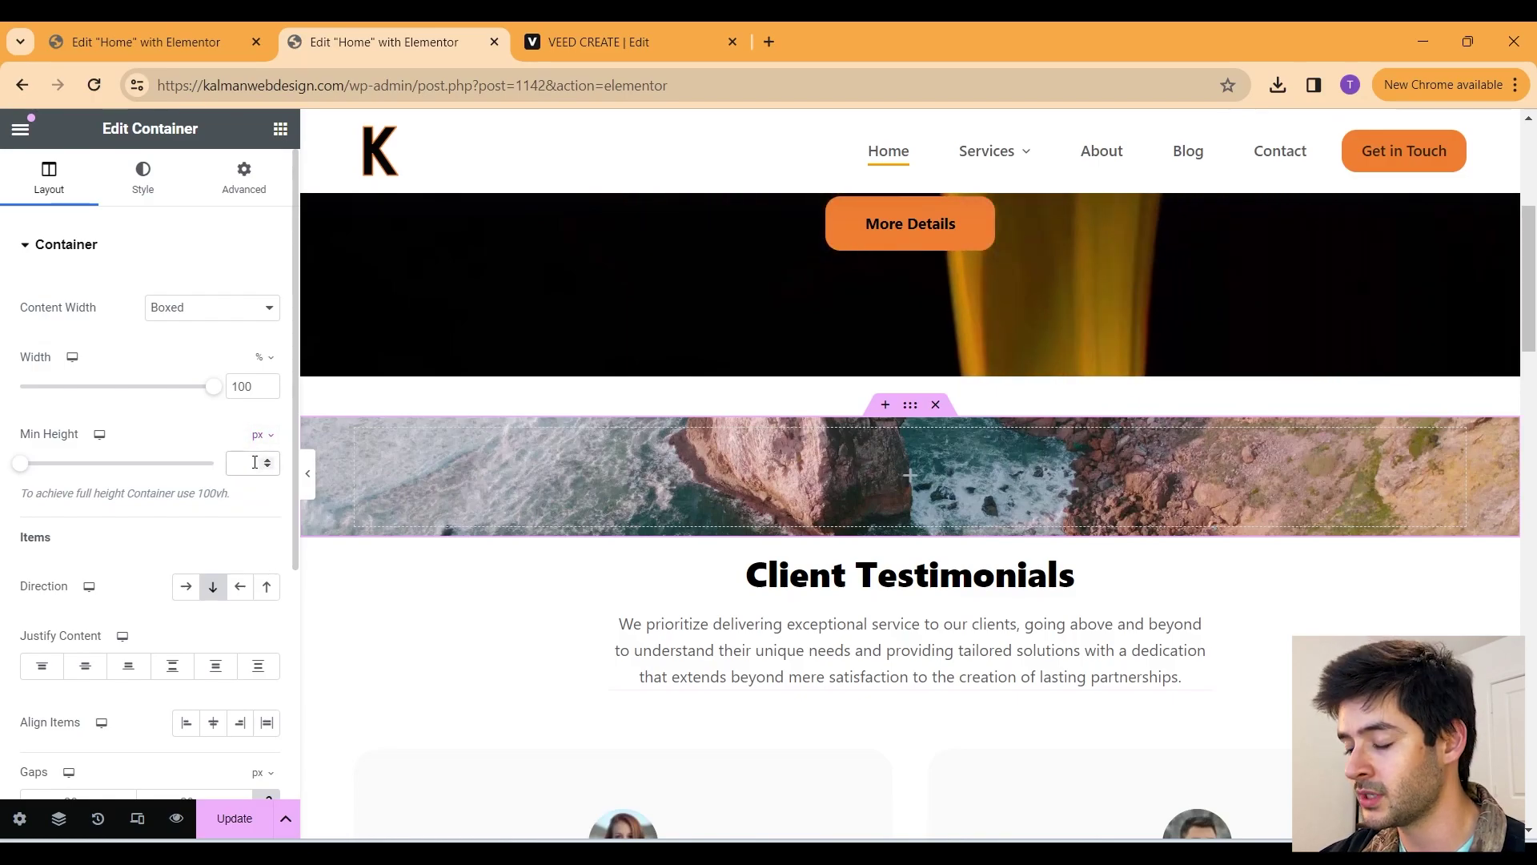
{"action": "left_click", "coordinate": [254, 462]}
{"action": "type", "text": "600"}
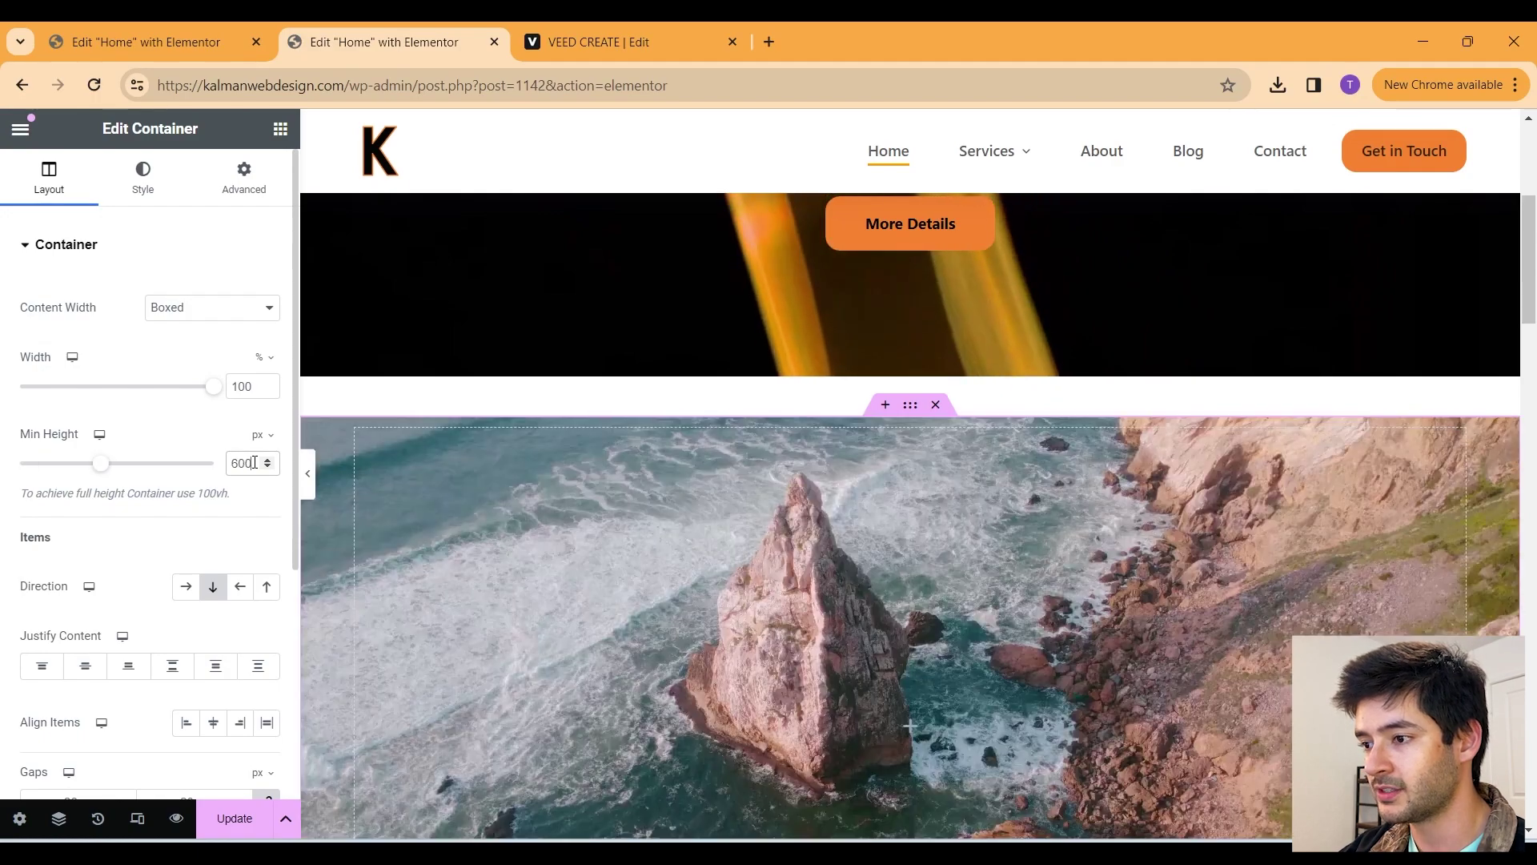
{"action": "scroll", "coordinate": [1064, 338], "scroll_direction": "down", "scroll_amount": 2}
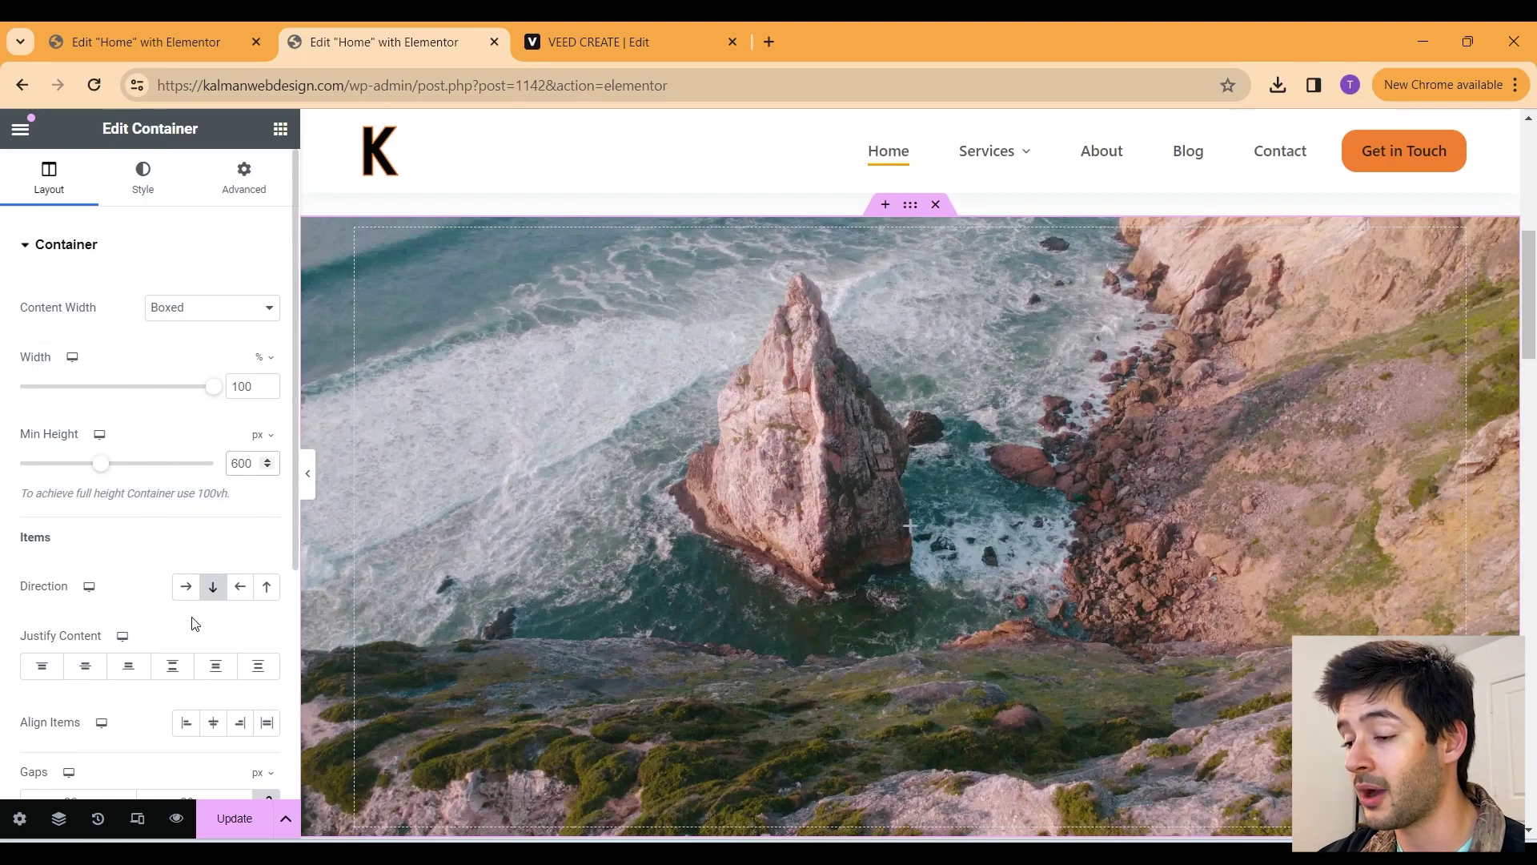
Step: Set the background video's End Time to 70 seconds, keeping Start Time at 0
{"action": "left_click", "coordinate": [152, 198]}
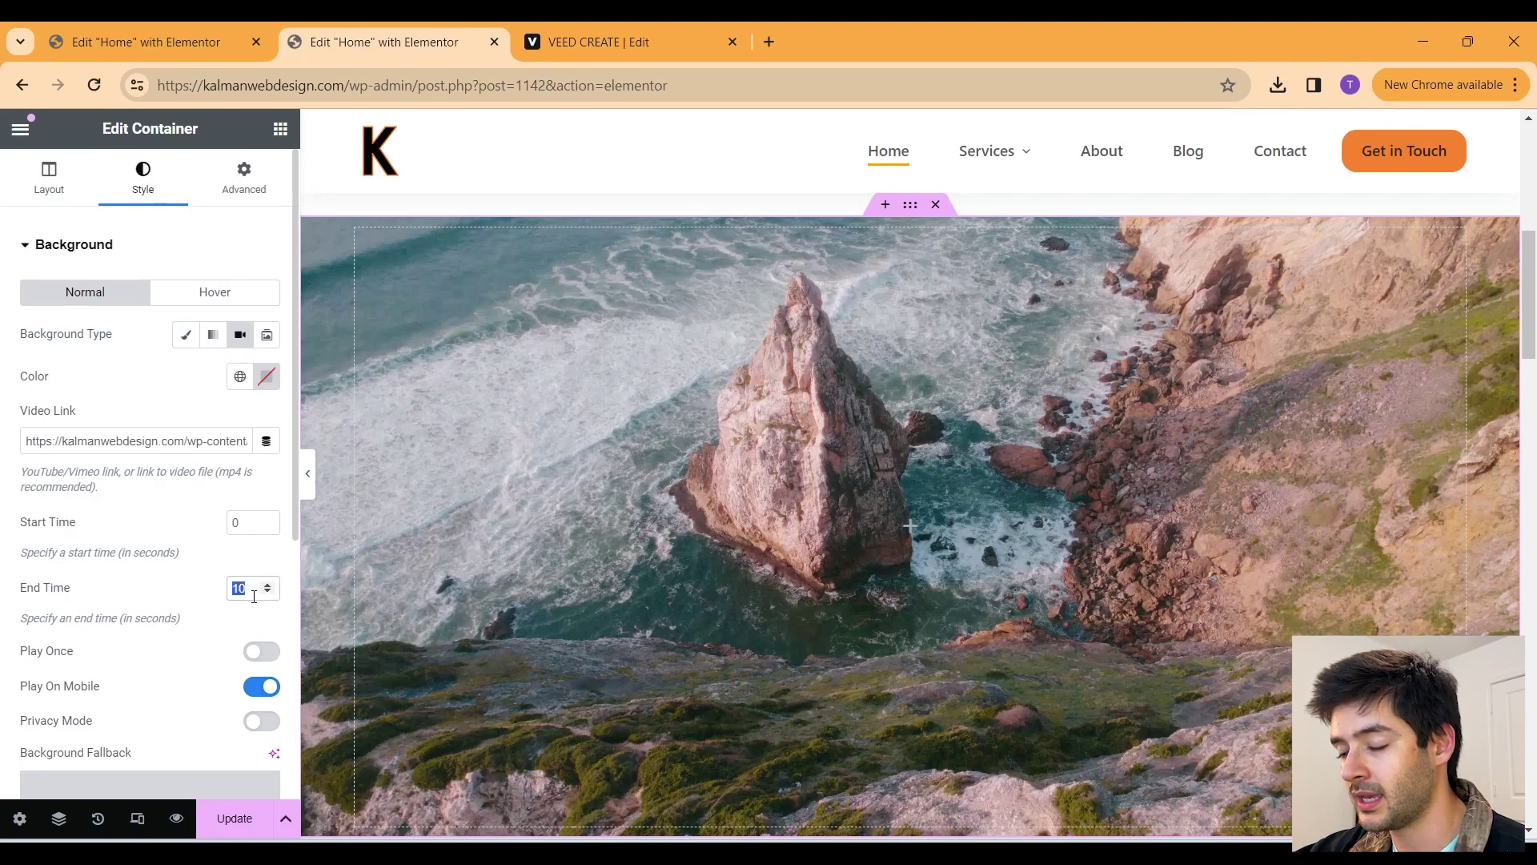
{"action": "type", "text": "70"}
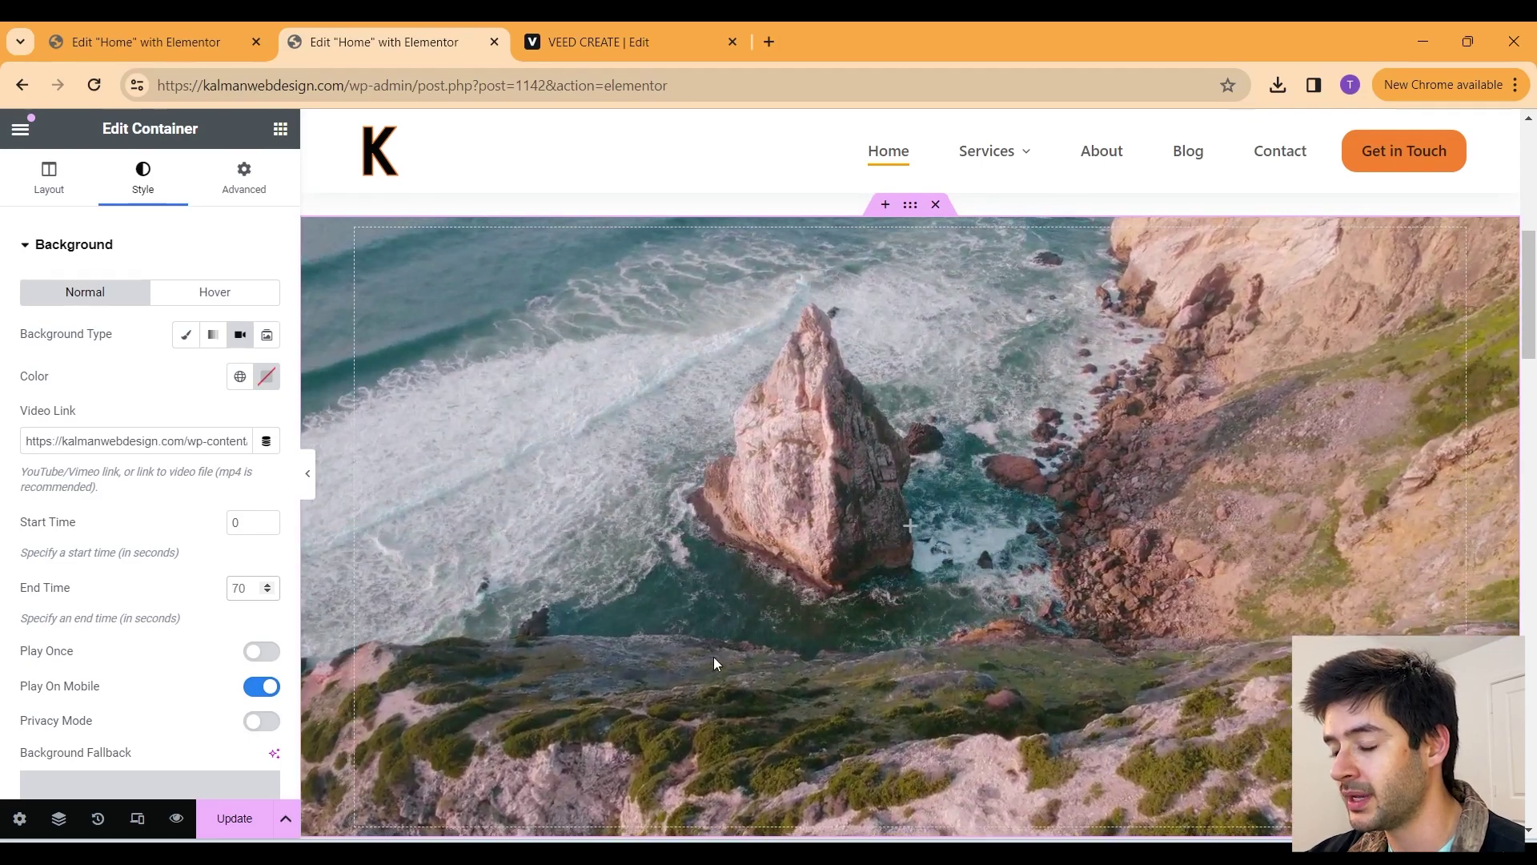
{"action": "left_click", "coordinate": [234, 521]}
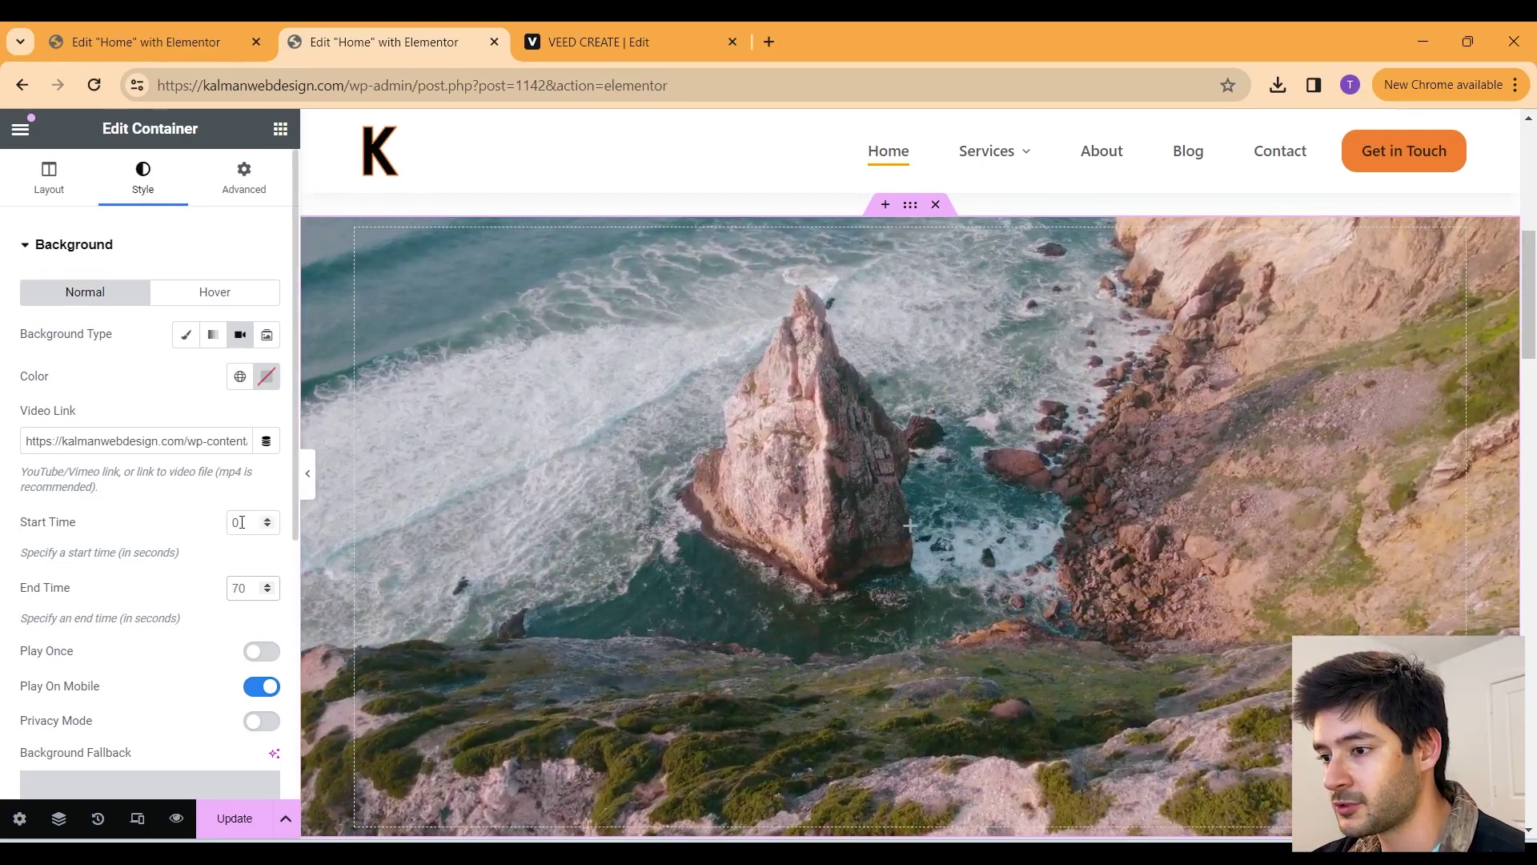
{"action": "double_click", "coordinate": [235, 522]}
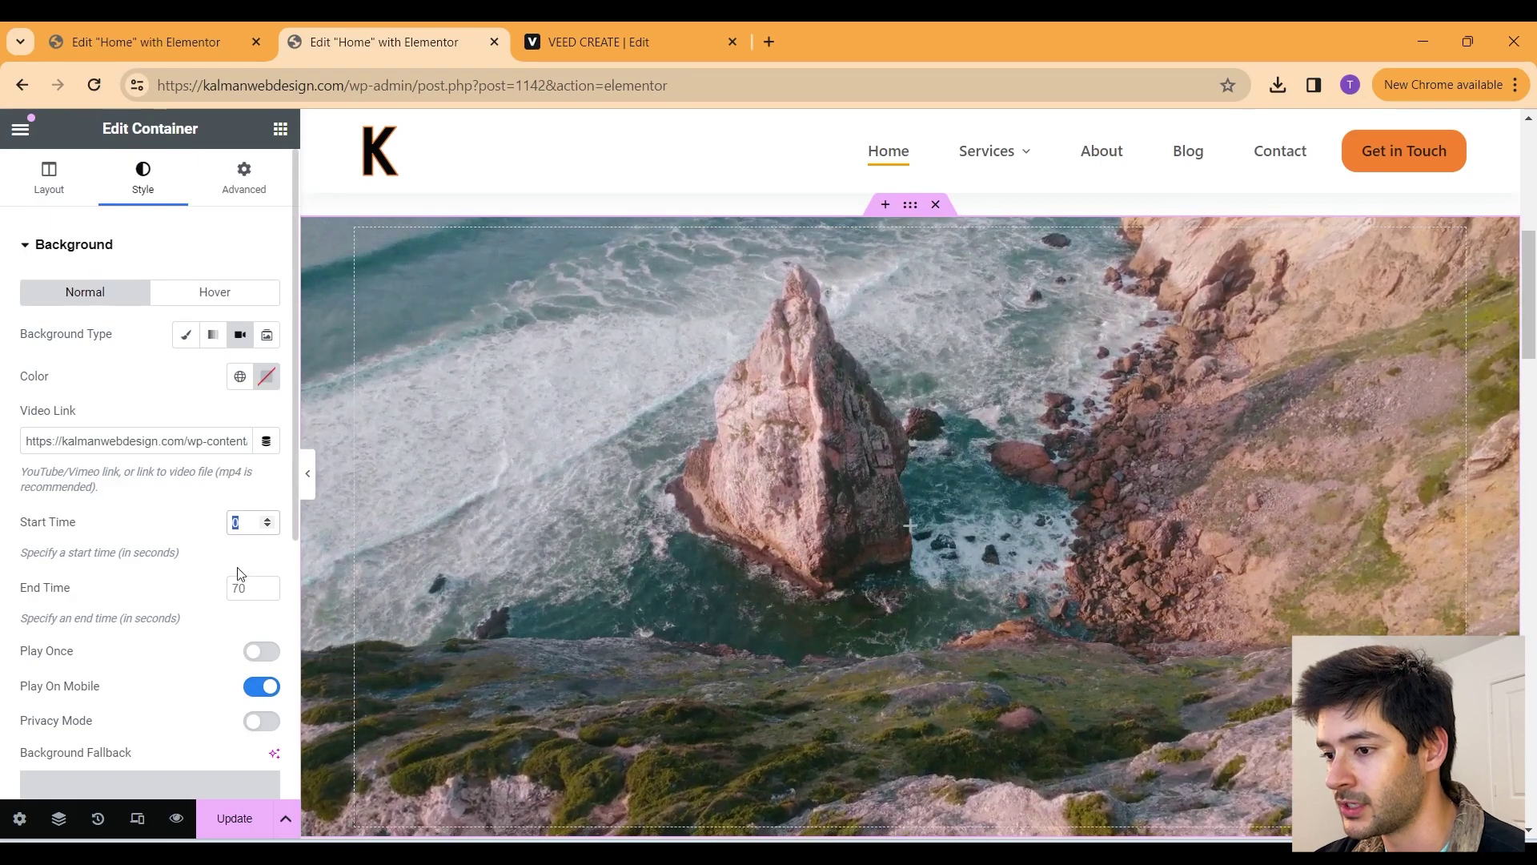
{"action": "left_click", "coordinate": [247, 587]}
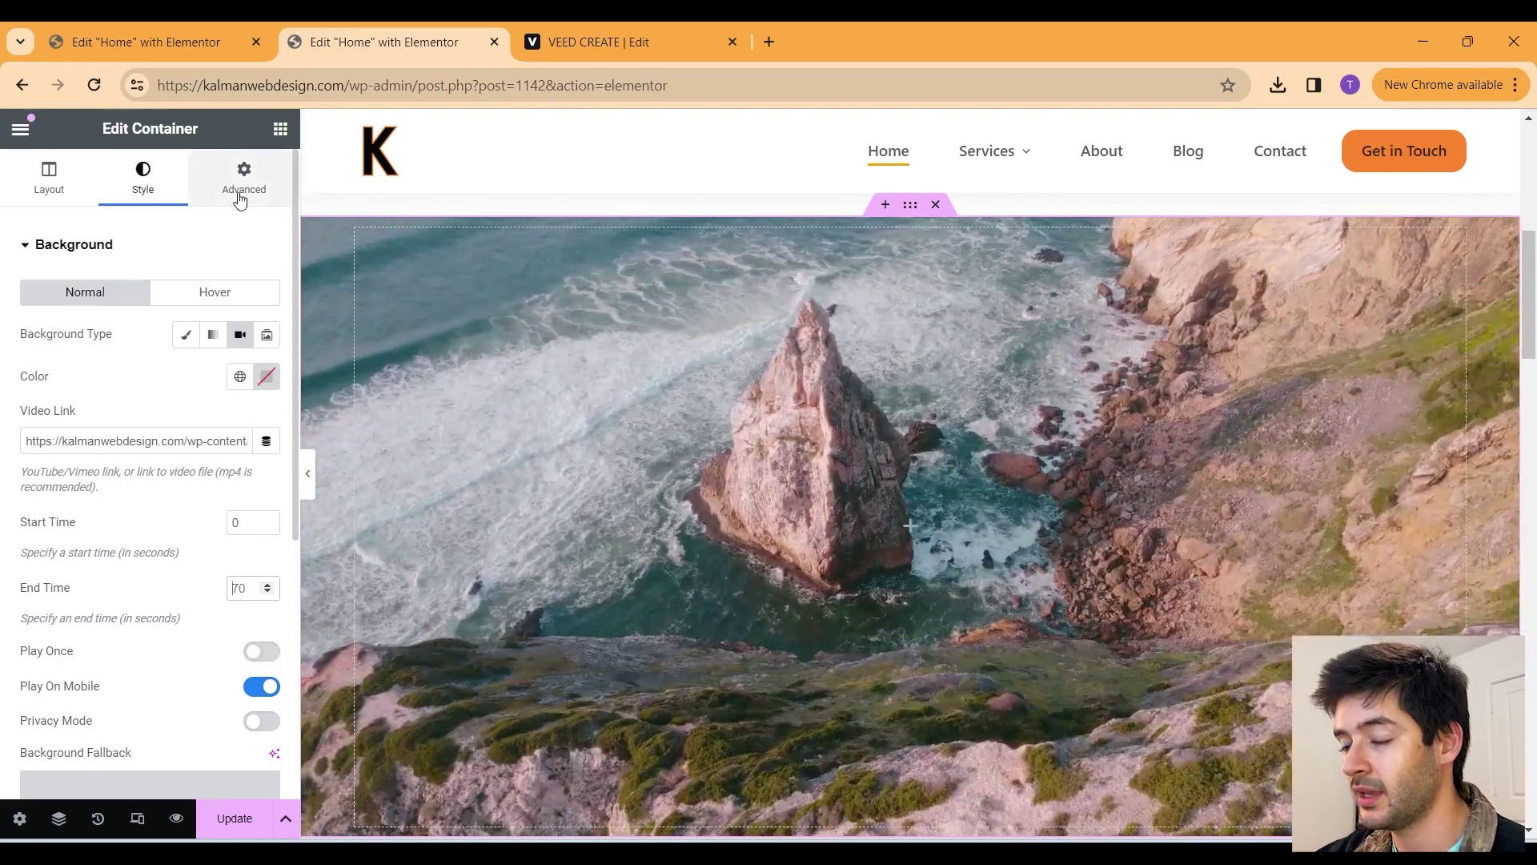
Step: Drag a Heading widget and a Button widget into the beach-video container
{"action": "left_click", "coordinate": [281, 128]}
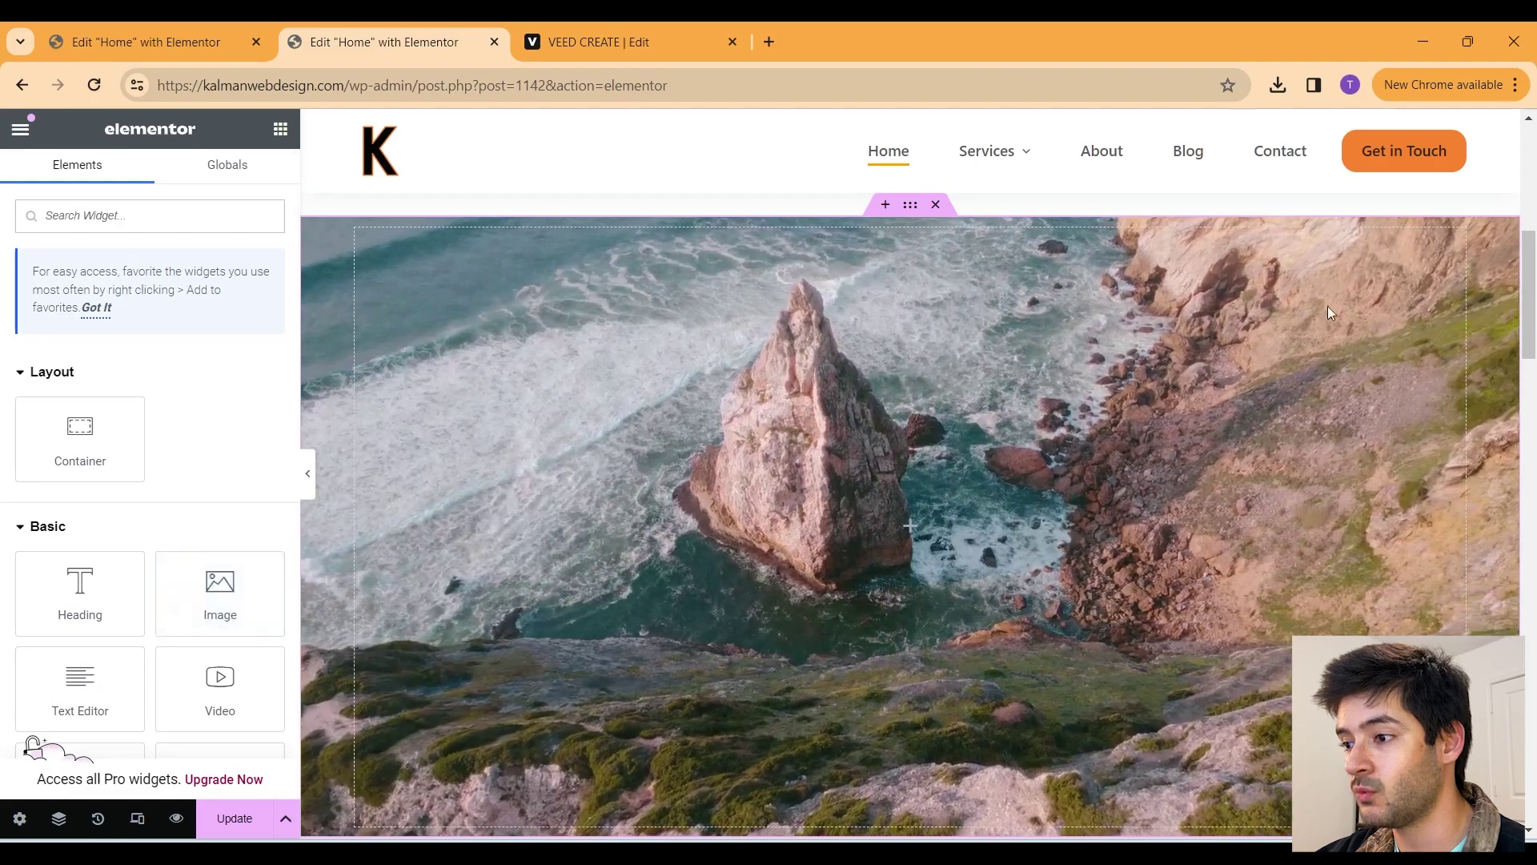
{"action": "left_click_drag", "start_coordinate": [80, 592], "coordinate": [900, 593]}
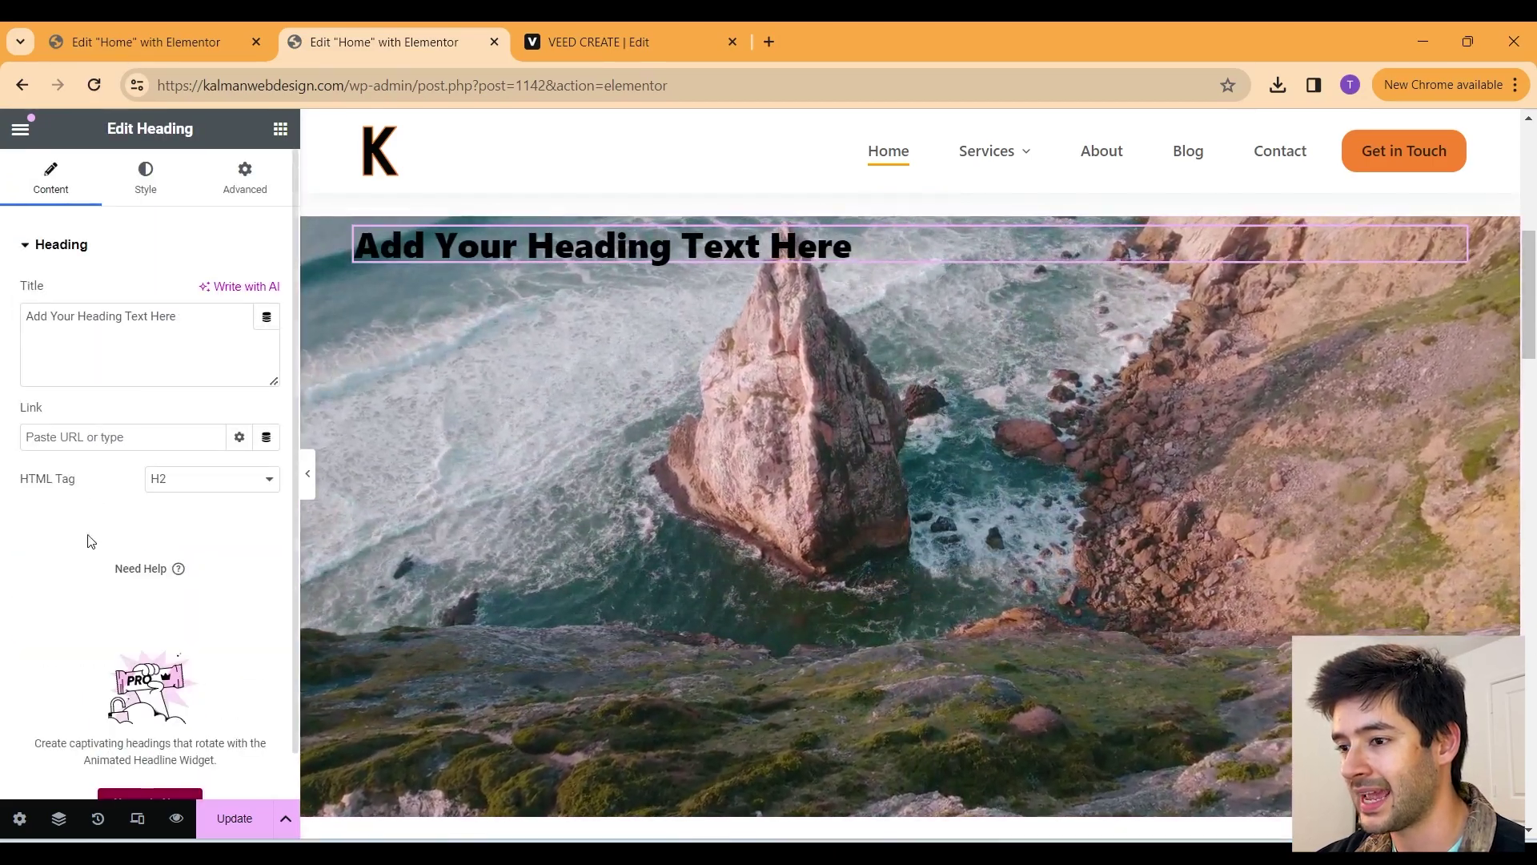
{"action": "left_click", "coordinate": [280, 129]}
{"action": "left_click_drag", "start_coordinate": [79, 583], "coordinate": [501, 276]}
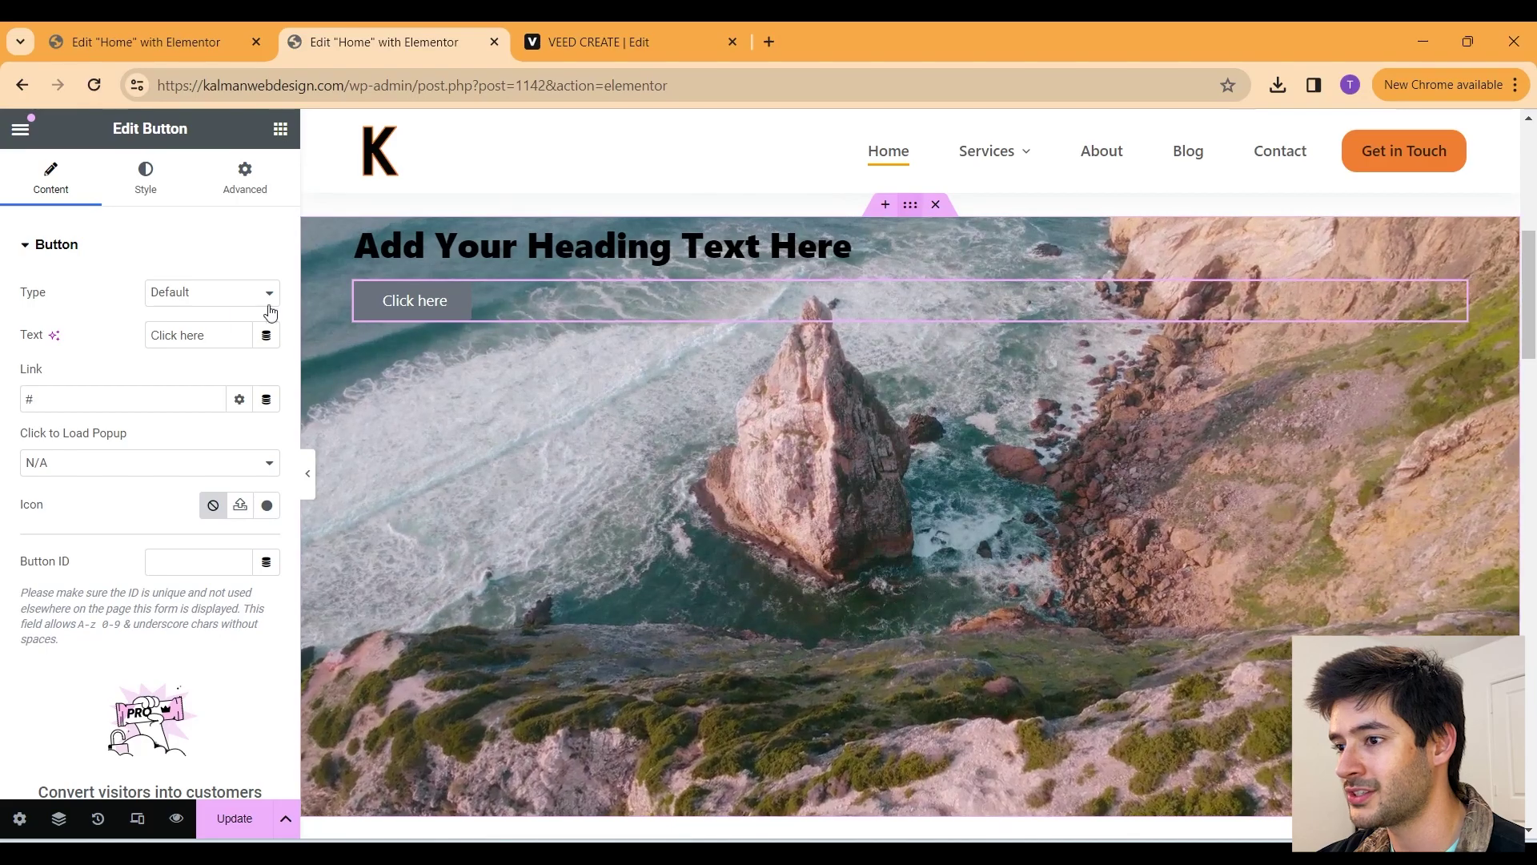
Step: Set the container's Justify Content and Align Items to Center
{"action": "left_click", "coordinate": [939, 223]}
{"action": "left_click", "coordinate": [142, 176]}
{"action": "left_click", "coordinate": [46, 183]}
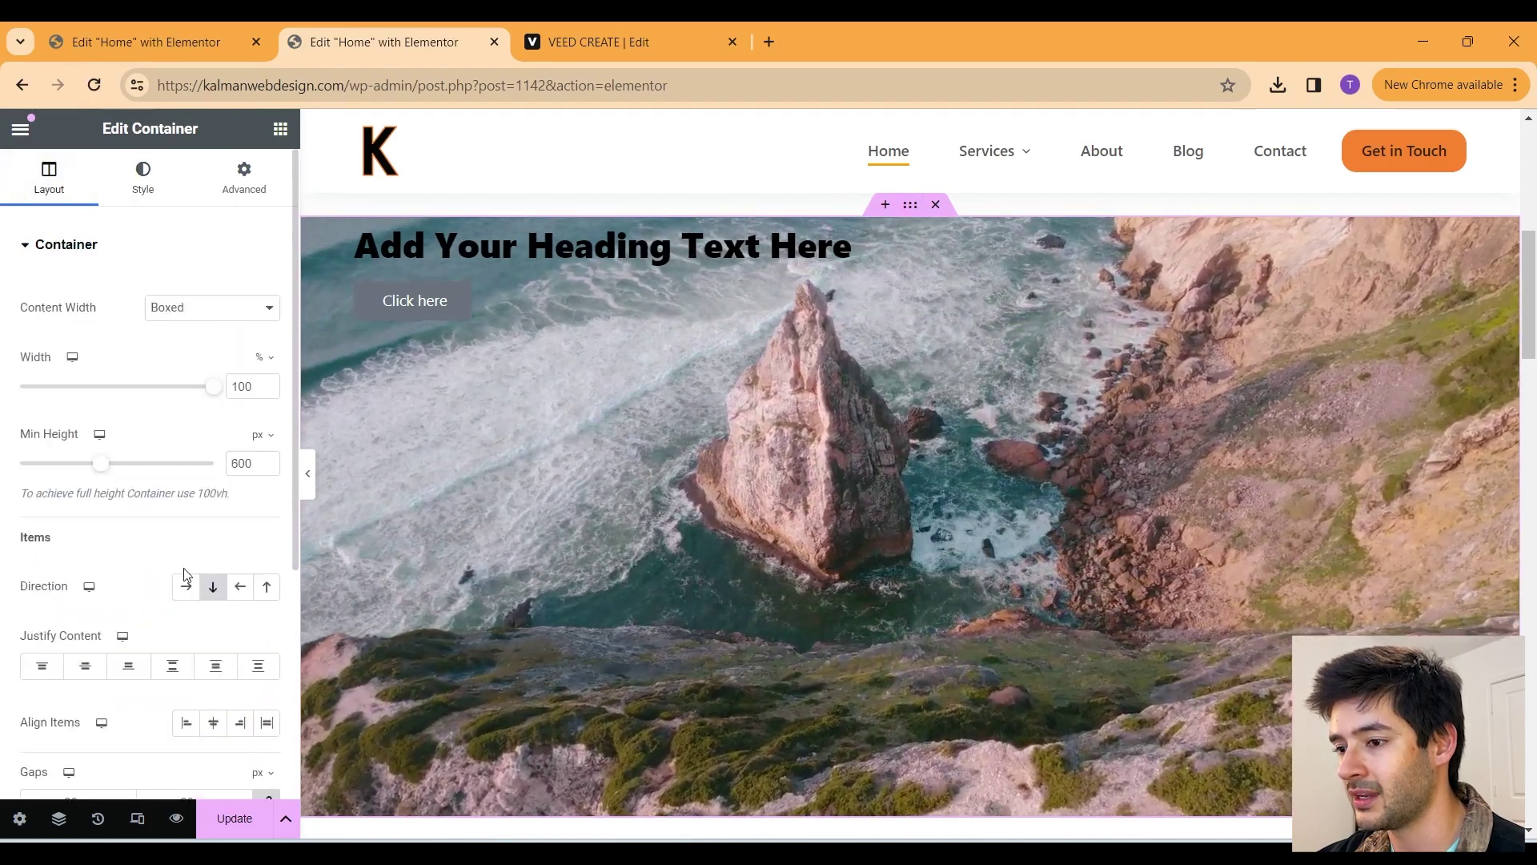
{"action": "left_click", "coordinate": [85, 669]}
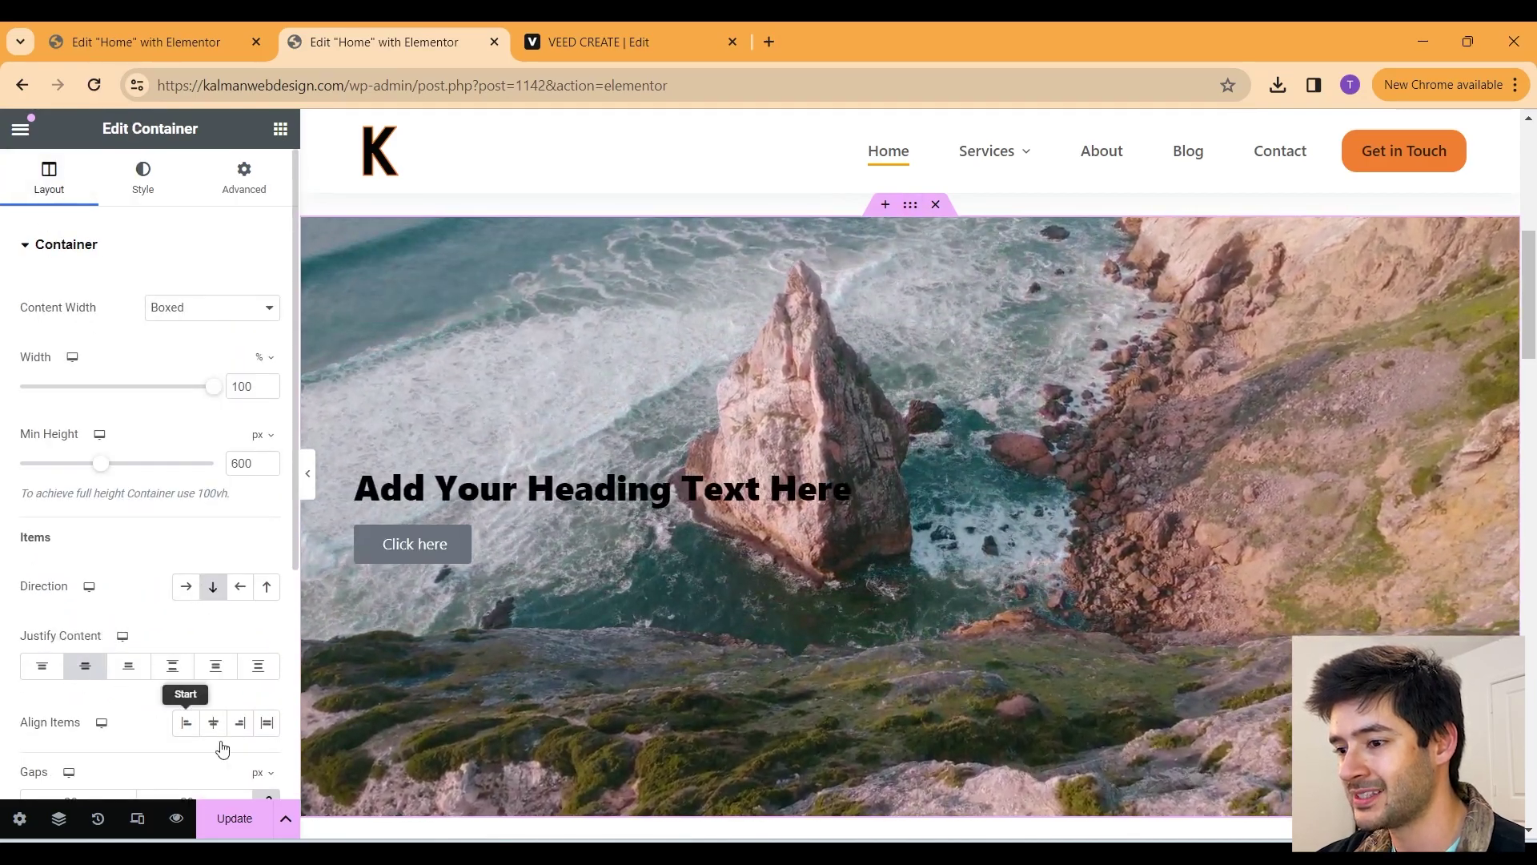
{"action": "left_click", "coordinate": [213, 722]}
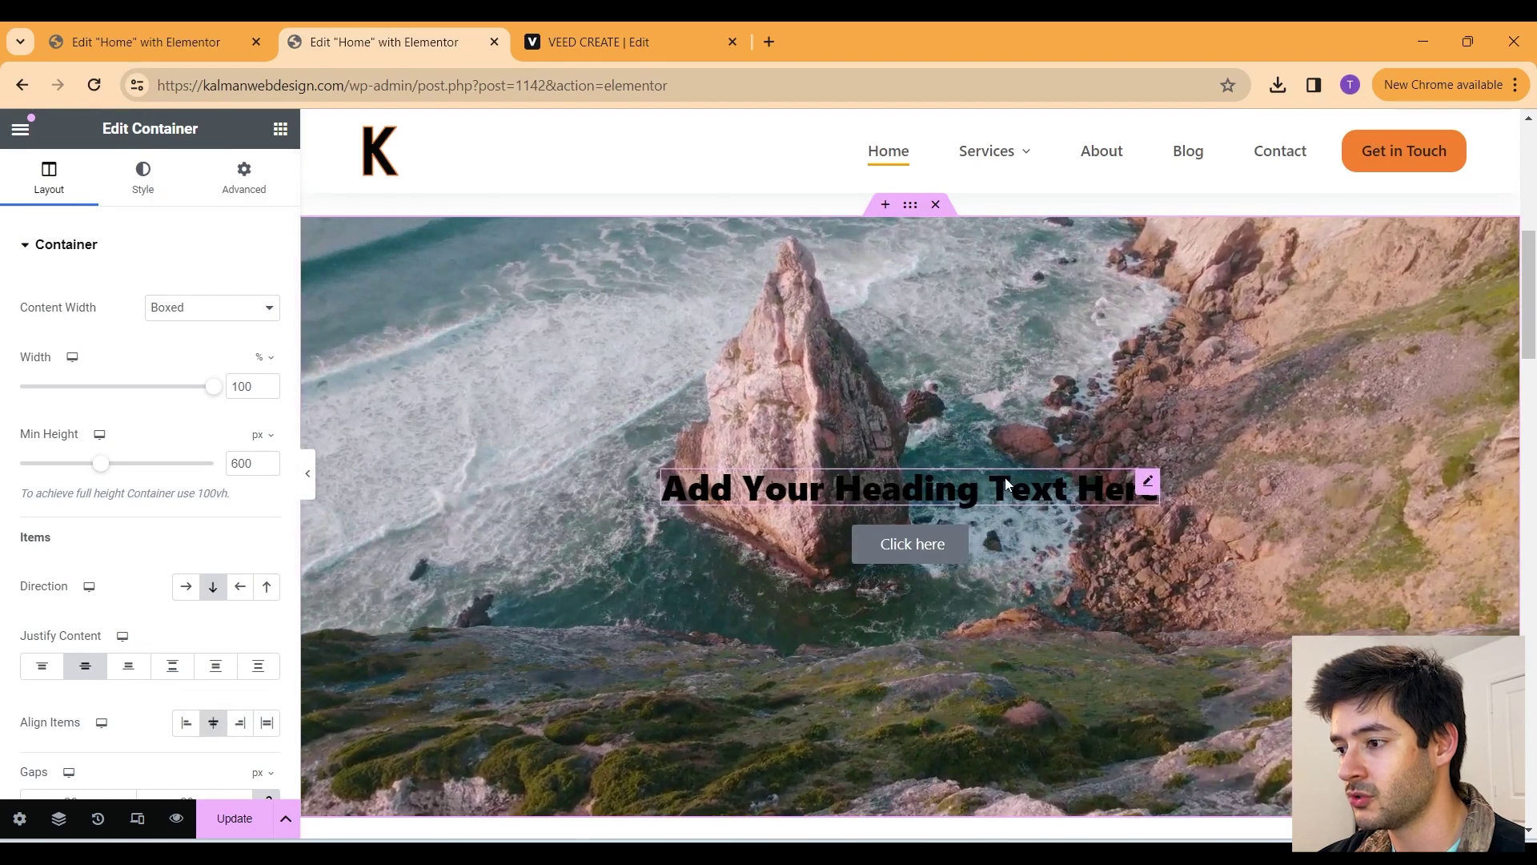
{"action": "left_click", "coordinate": [1007, 483]}
{"action": "left_click", "coordinate": [145, 175]}
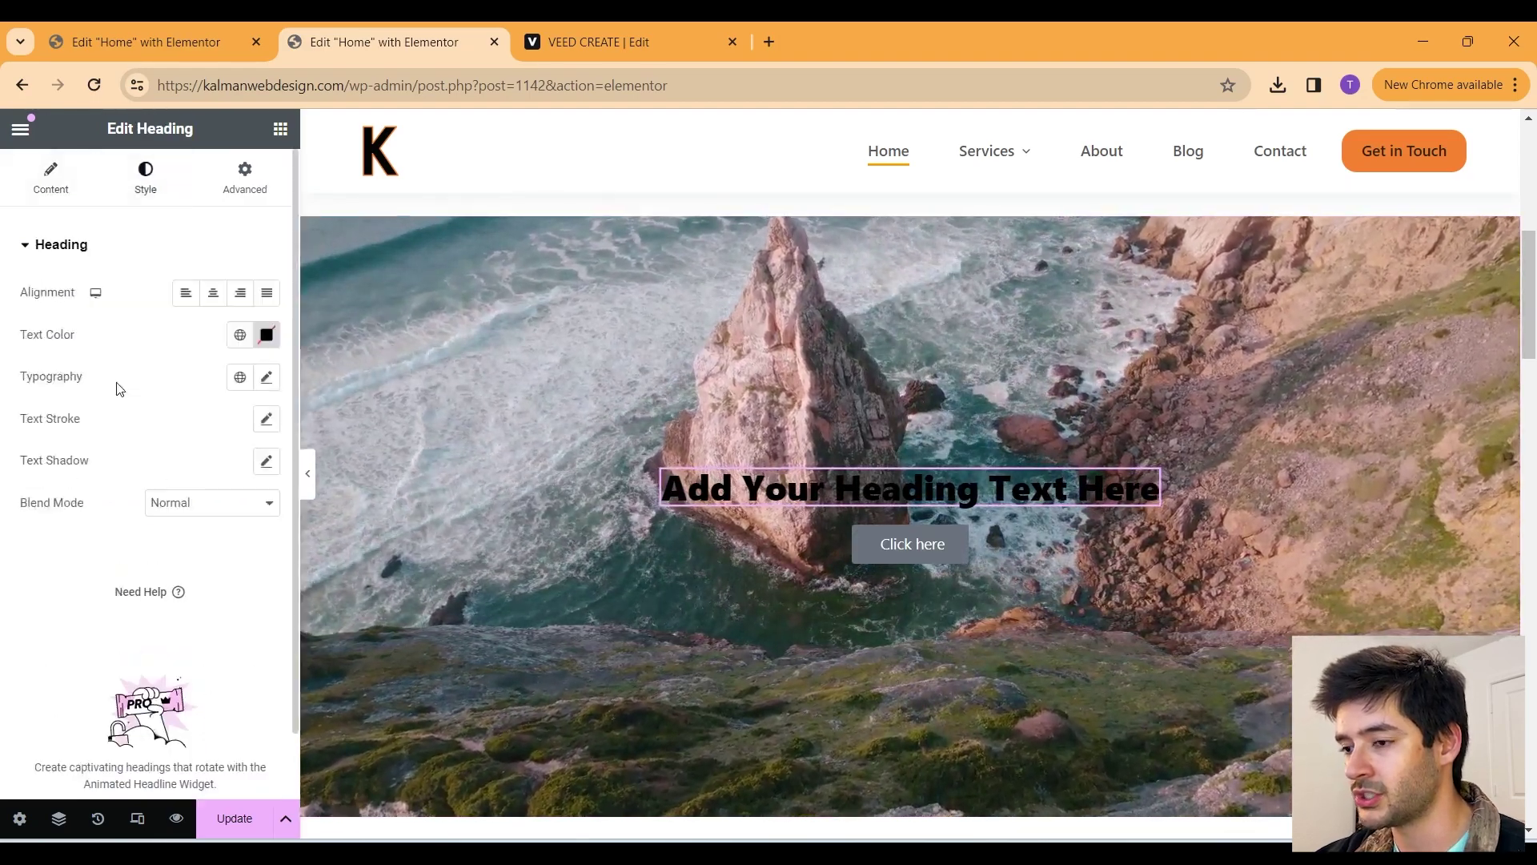